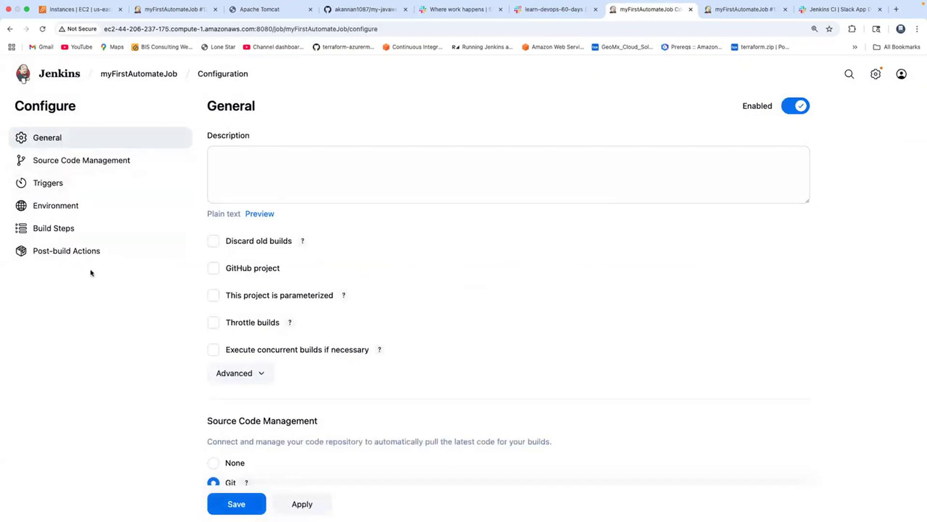
# Replace the job's GitHub hook trigger with remote build triggering and enter an authentication token for it
pyautogui.click(58, 182)
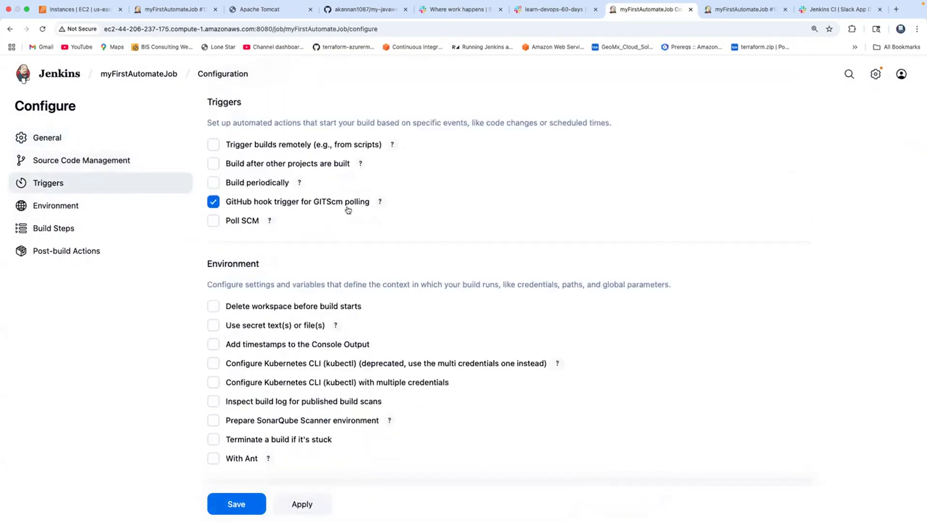
pyautogui.click(213, 223)
pyautogui.click(214, 221)
pyautogui.click(213, 202)
pyautogui.click(214, 144)
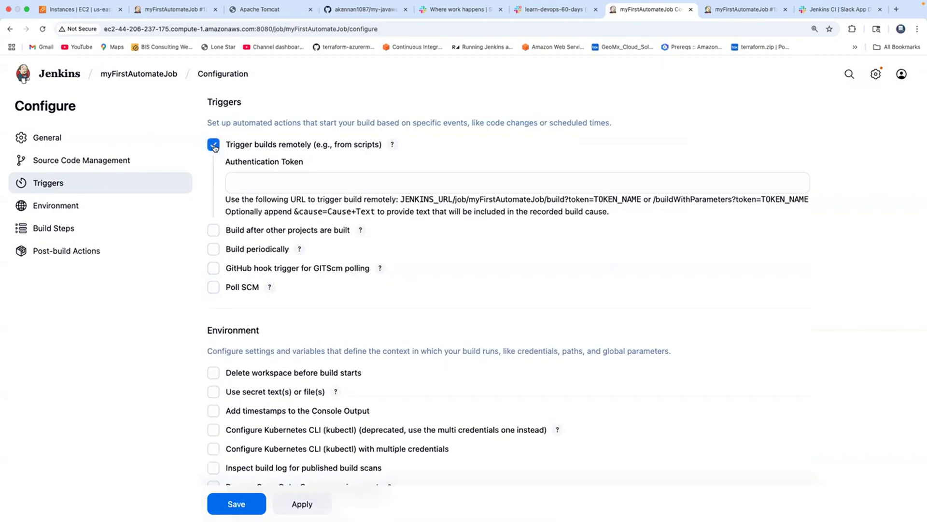
pyautogui.click(288, 181)
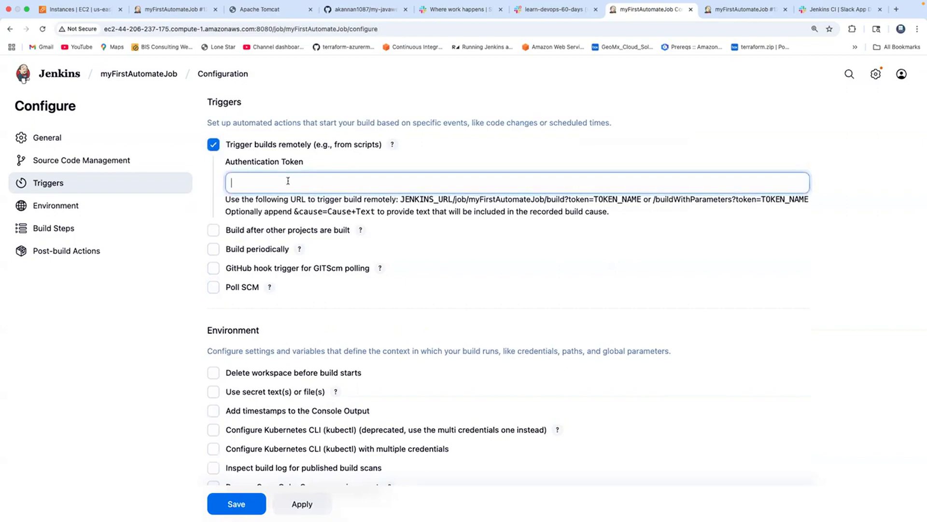
pyautogui.write('myToken123')
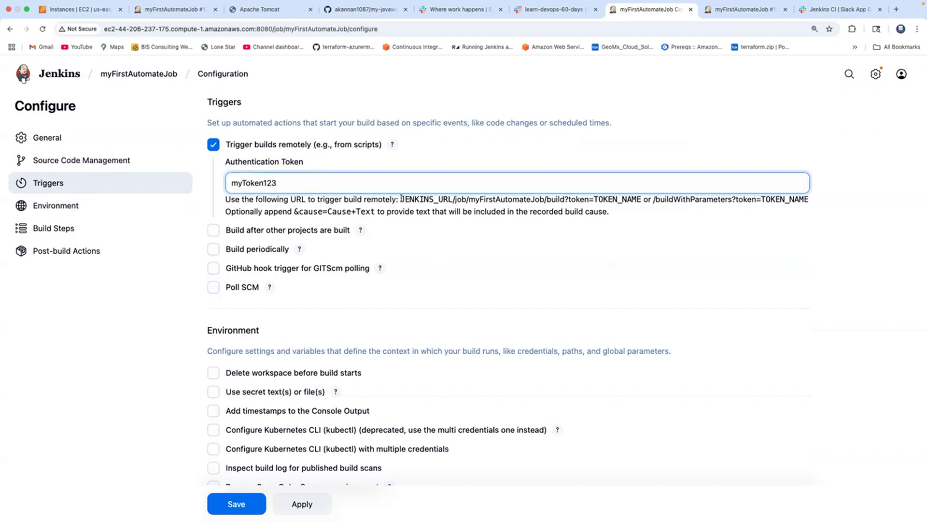
# Examine the URL pattern for triggering the build remotely and the authentication token it requires
pyautogui.moveTo(400, 199); pyautogui.dragTo(570, 198)
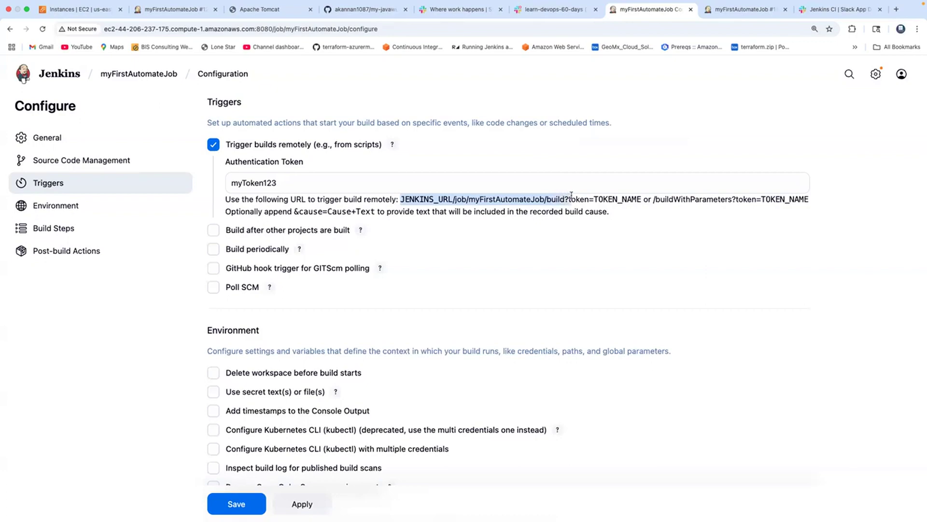
pyautogui.scroll(-10, 579, 273)
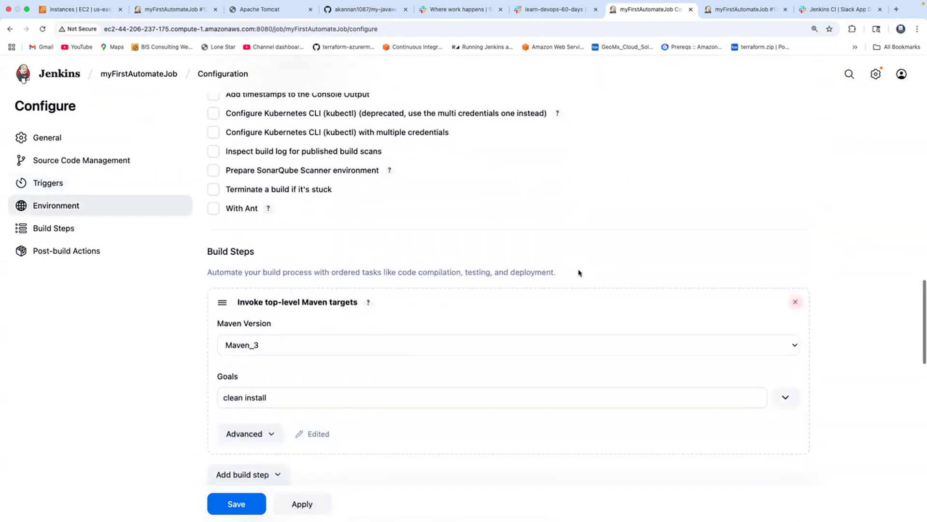
pyautogui.scroll(-5, 461, 311)
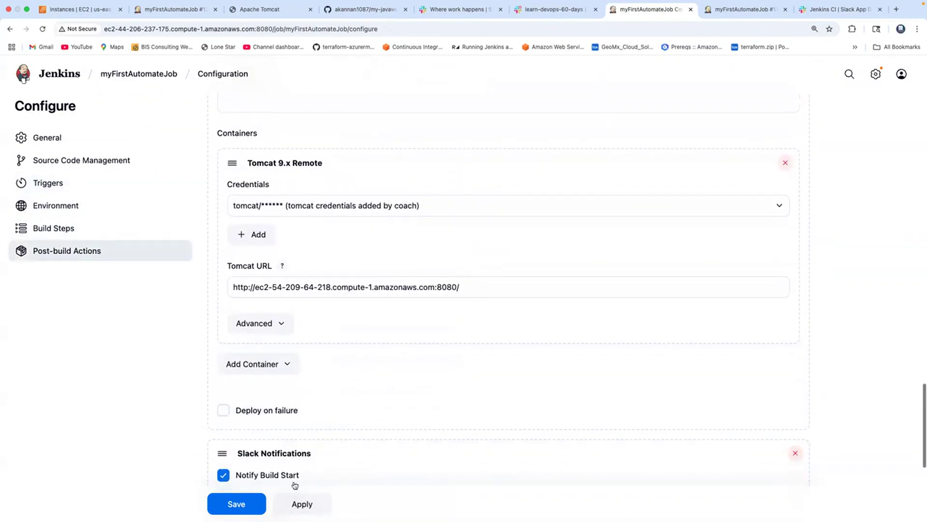
pyautogui.scroll(15, 415, 251)
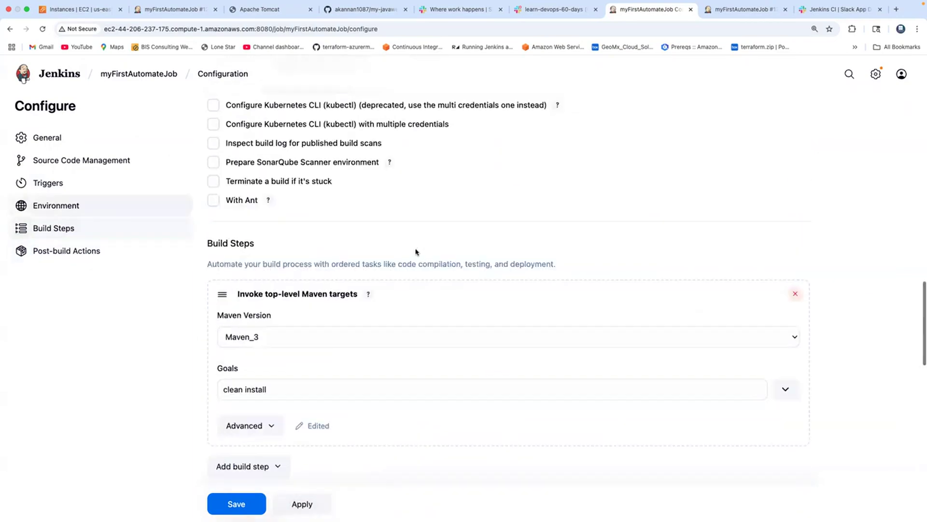
pyautogui.scroll(3, 415, 251)
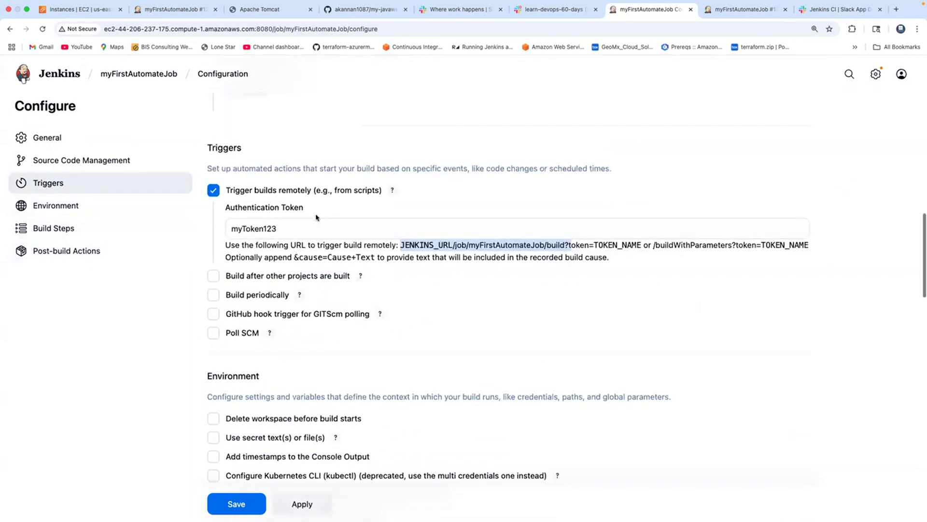
pyautogui.click(291, 227)
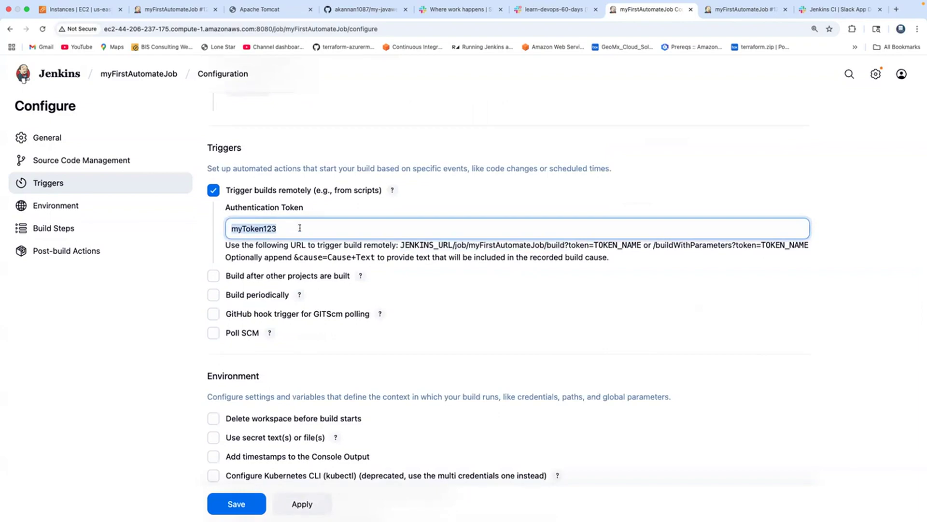
pyautogui.click(293, 224)
pyautogui.doubleClick(293, 224)
# Apply and save the configuration of myFirstAutomateJob
pyautogui.scroll(-20, 324, 285)
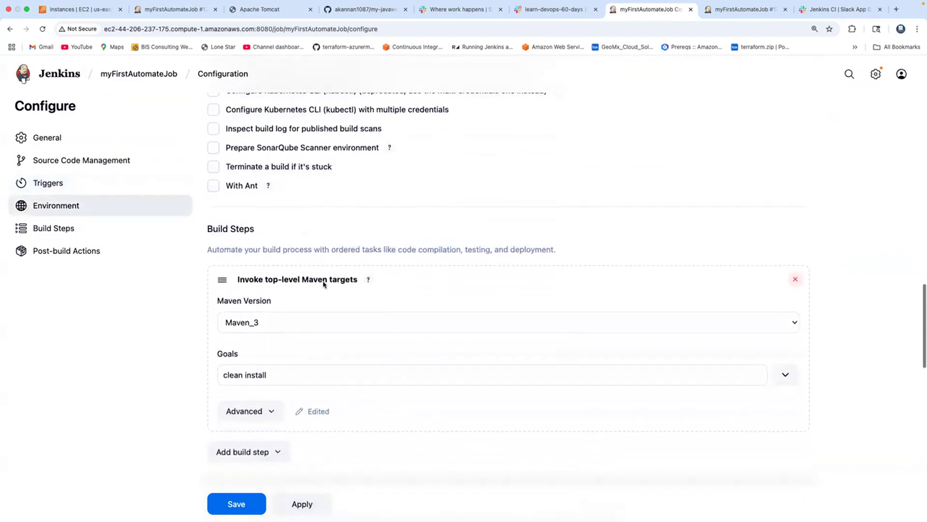
pyautogui.scroll(-8, 324, 284)
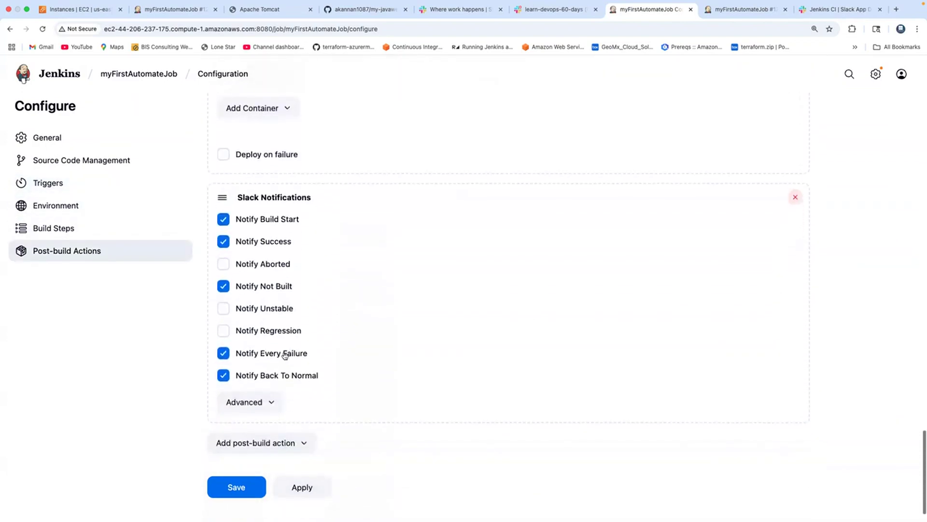
pyautogui.click(303, 453)
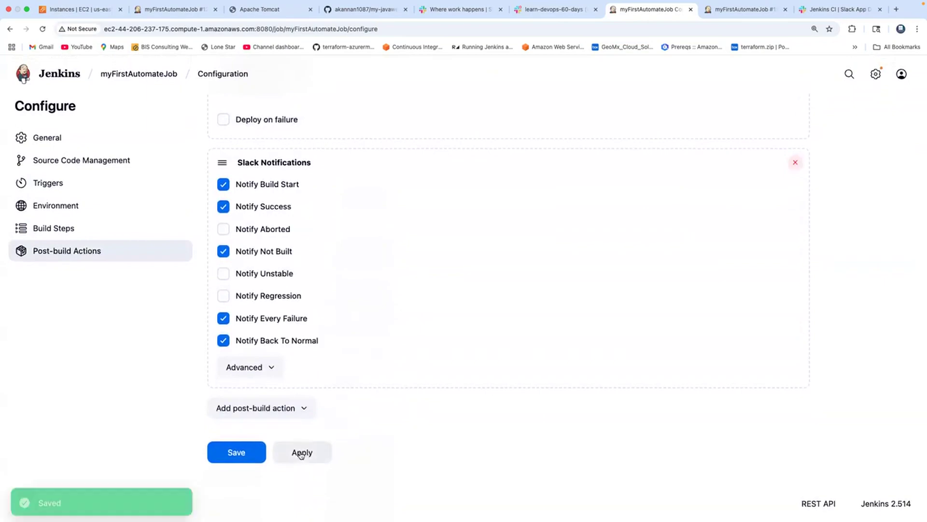
pyautogui.click(236, 452)
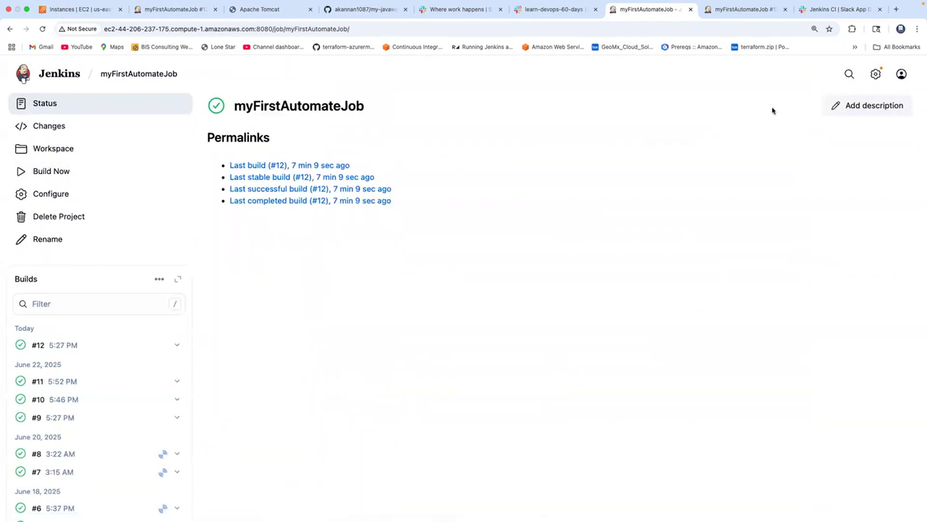
# Allow anonymous read access in the Jenkins security settings, save, and return to the myFirstAutomateJob page
pyautogui.click(878, 76)
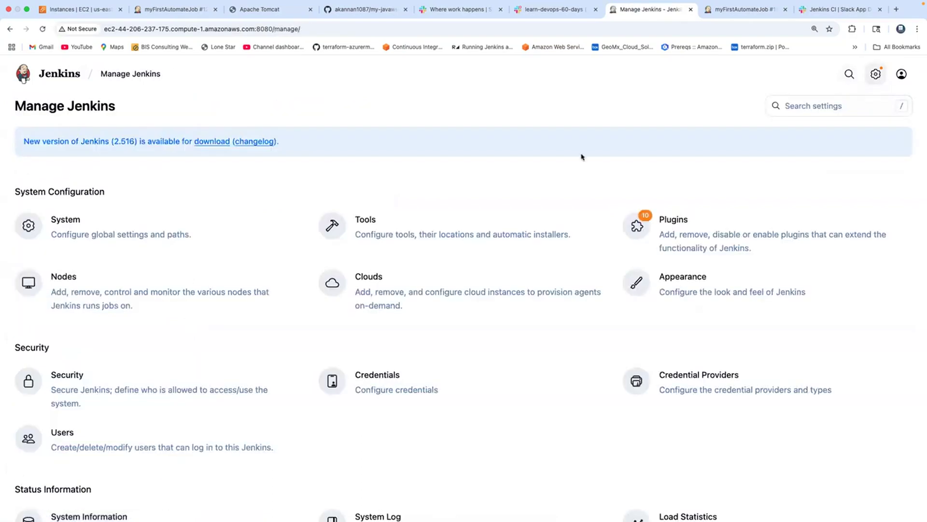
pyautogui.click(91, 378)
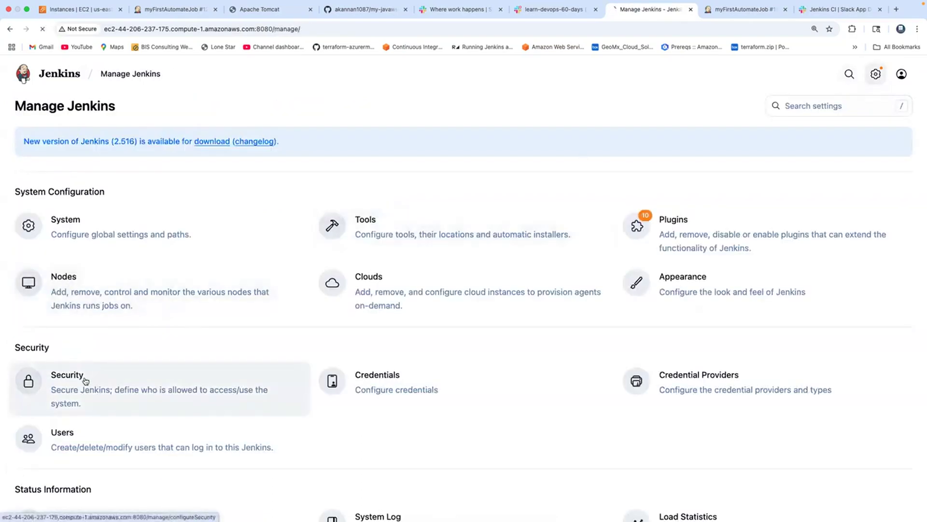
pyautogui.scroll(-5, 337, 213)
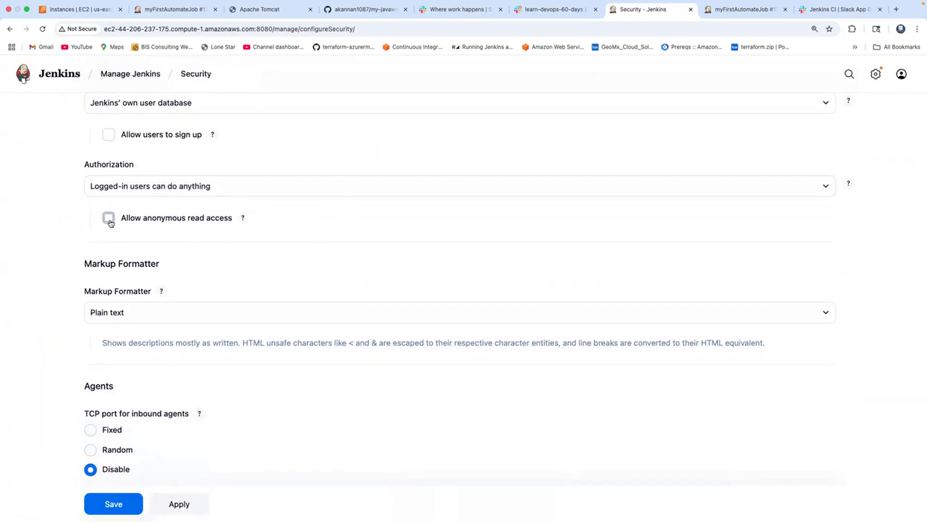
pyautogui.click(110, 220)
pyautogui.scroll(-1, 166, 284)
pyautogui.click(121, 504)
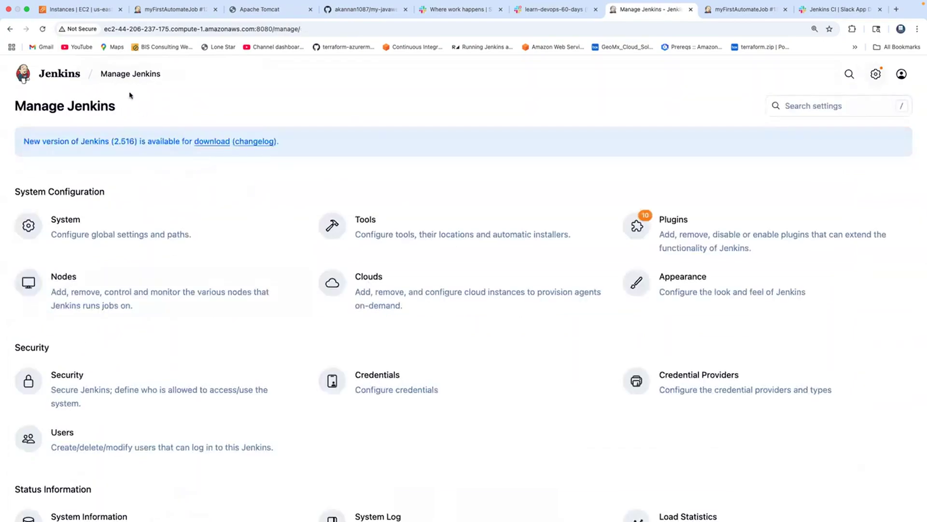
pyautogui.click(69, 76)
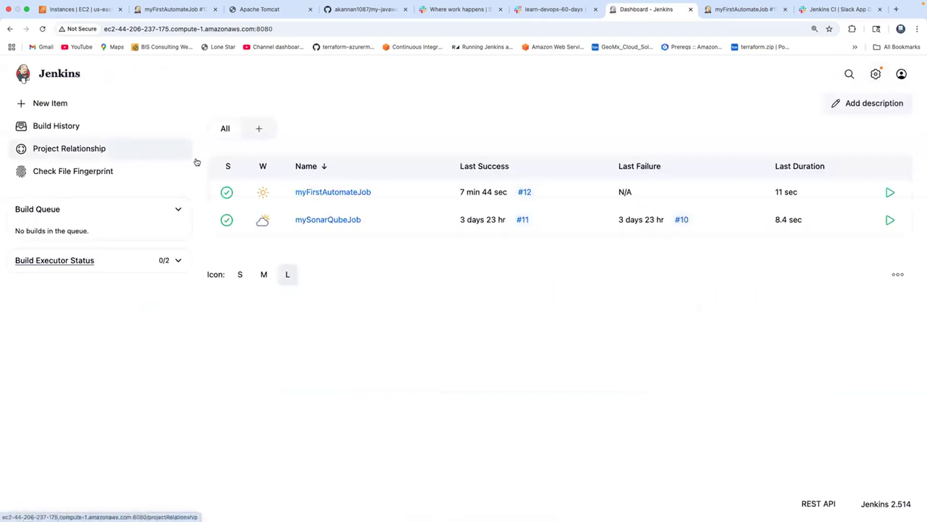
pyautogui.click(309, 192)
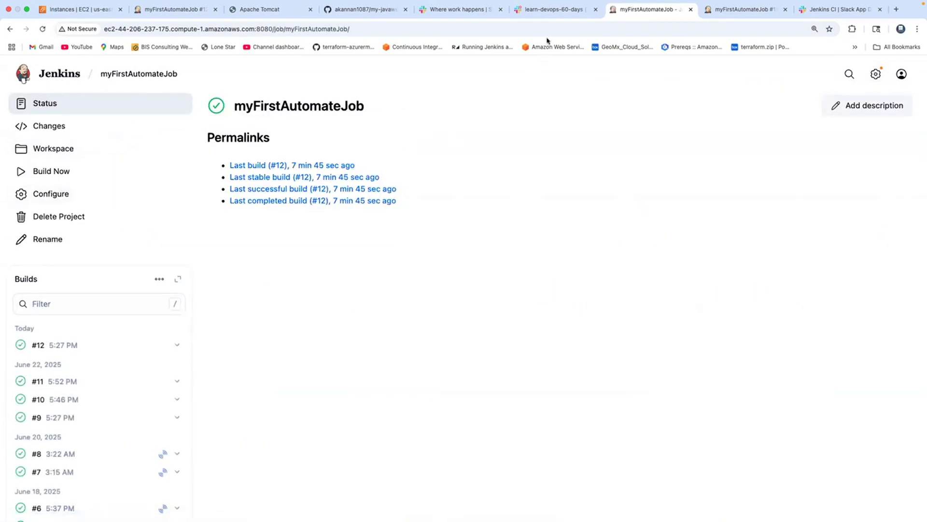
# Switch to Slack and start adding an app from the learn-devops-60-days channel's integration settings
pyautogui.click(549, 10)
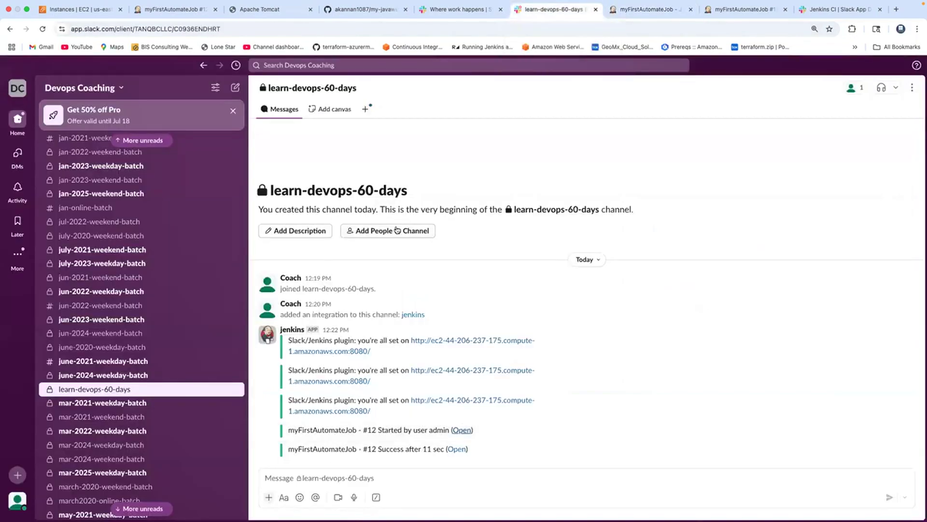
pyautogui.click(299, 88)
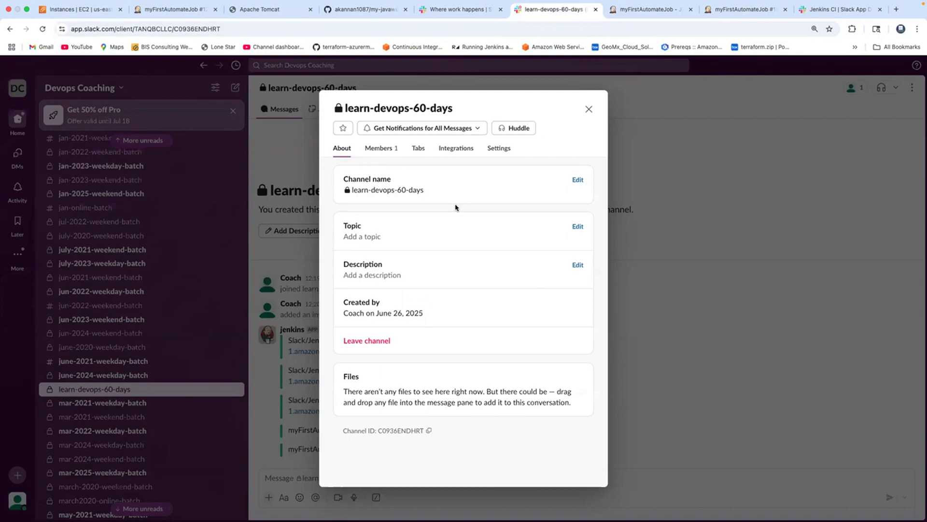
pyautogui.click(458, 153)
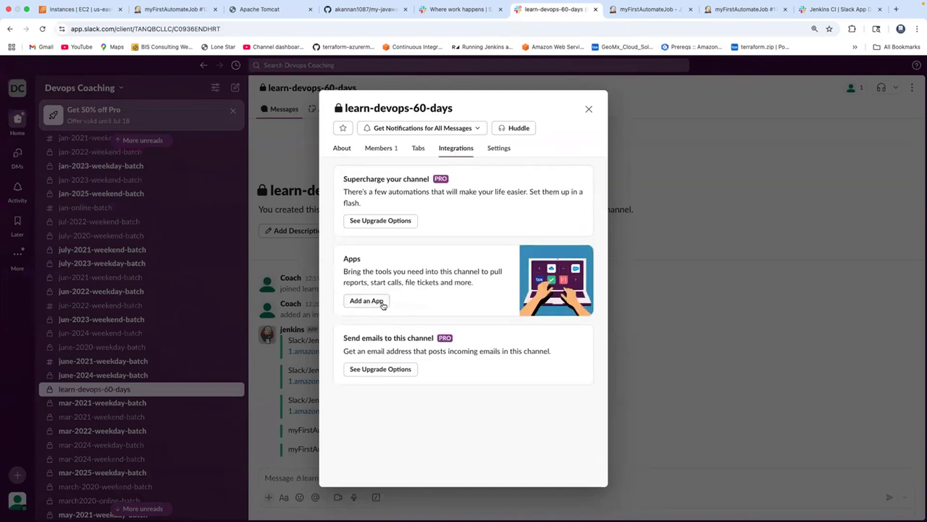
pyautogui.click(367, 300)
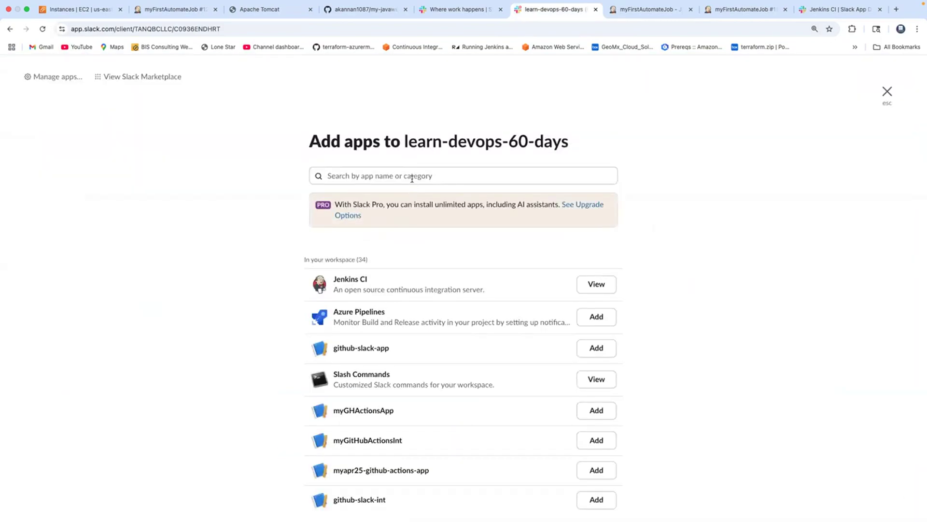
# Search the apps for "Slash" and view the slash-command app already in the workspace
pyautogui.click(411, 177)
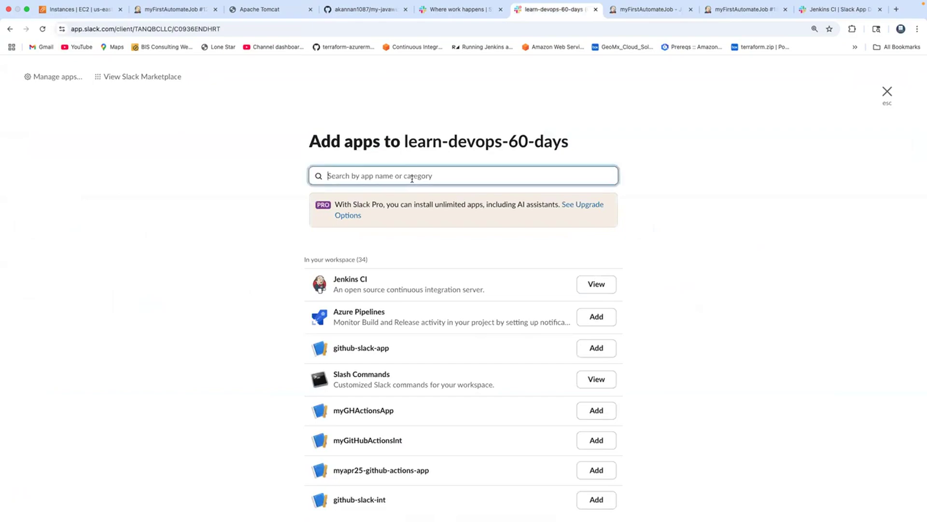
pyautogui.write('Slash')
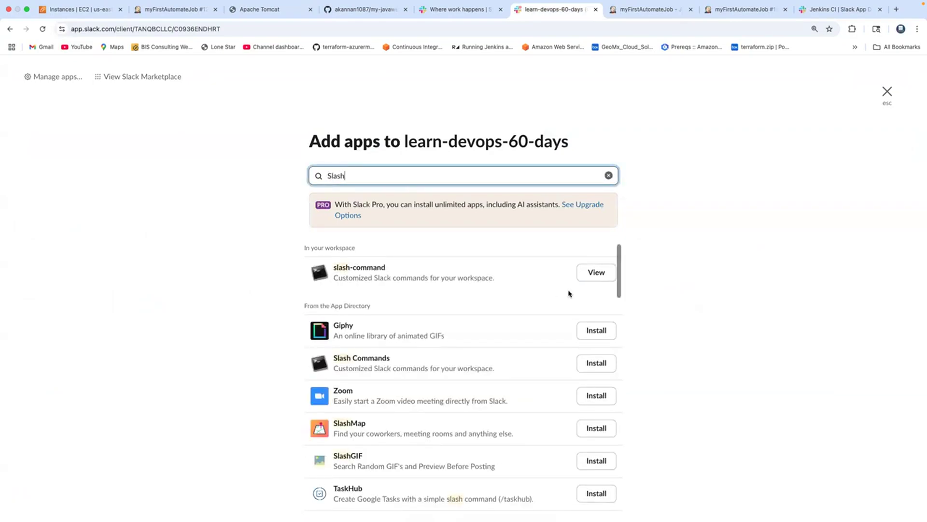
pyautogui.click(597, 278)
# Read how Slash Commands send data to an external URL and start a new configuration for the app
pyautogui.doubleClick(461, 191)
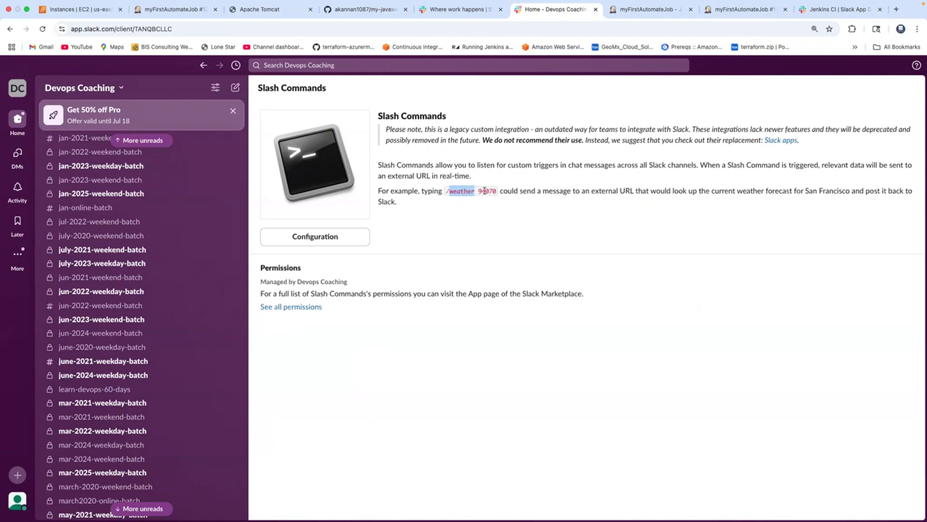
pyautogui.click(595, 190)
pyautogui.moveTo(596, 190); pyautogui.dragTo(629, 193)
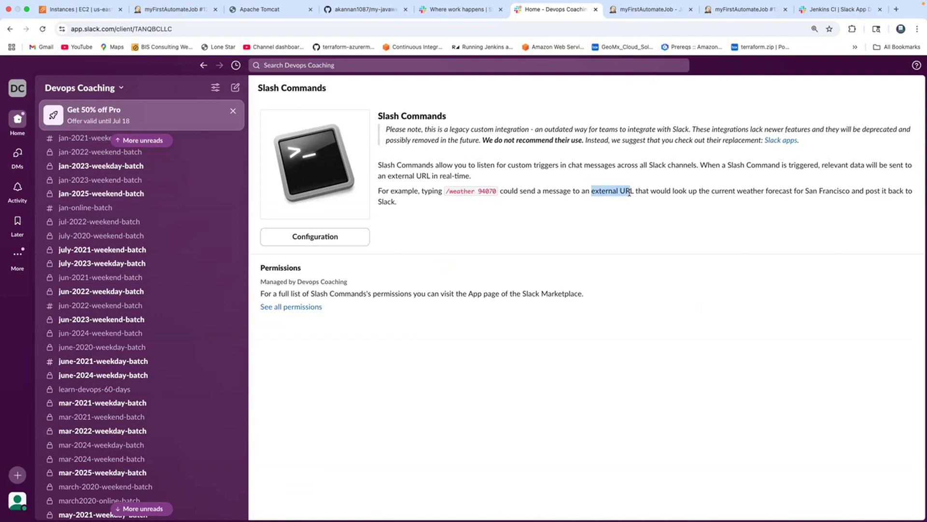
pyautogui.click(323, 239)
pyautogui.click(313, 276)
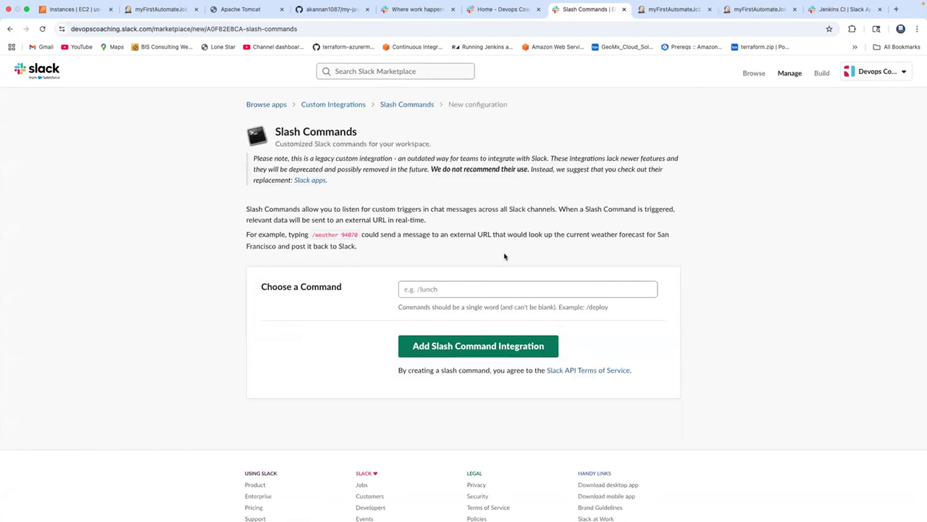
# Enter /start-jenkins-job as the name of the new slash command
pyautogui.click(463, 289)
pyautogui.write('/')
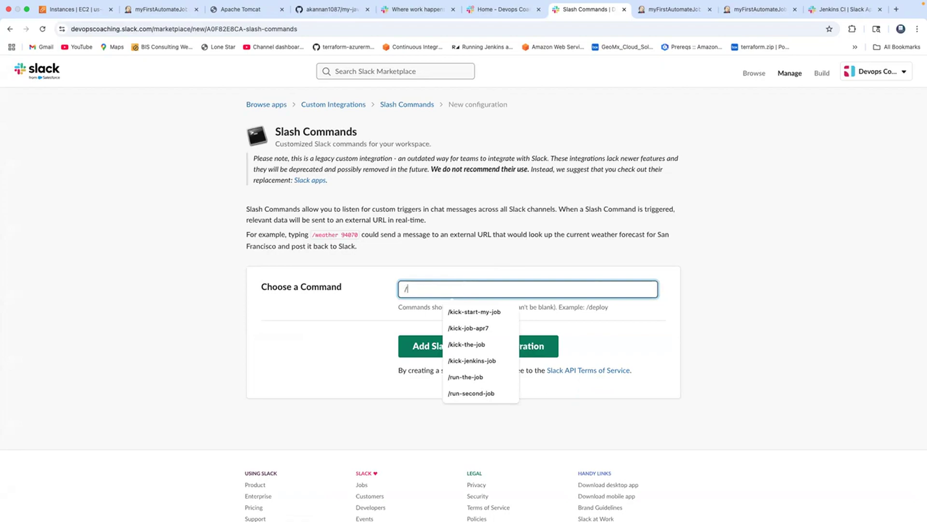
pyautogui.write('start-')
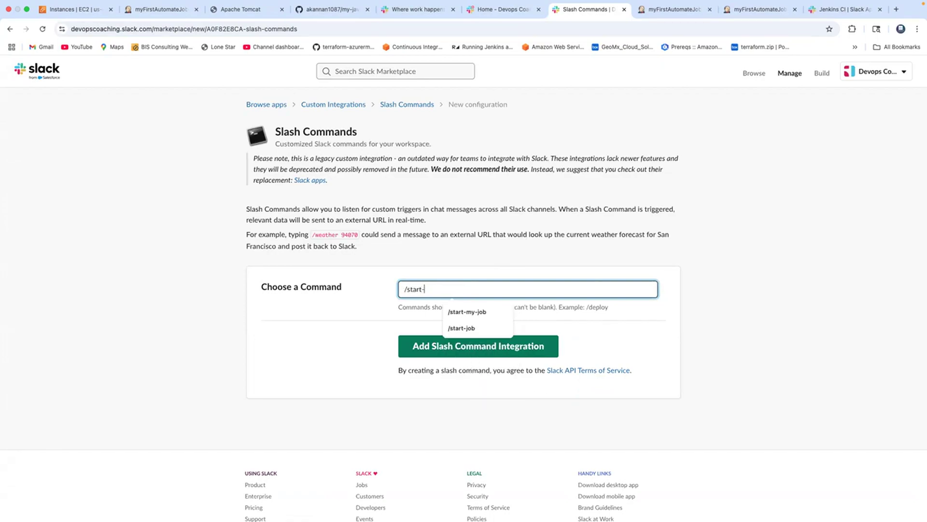
pyautogui.write('jenkins-job')
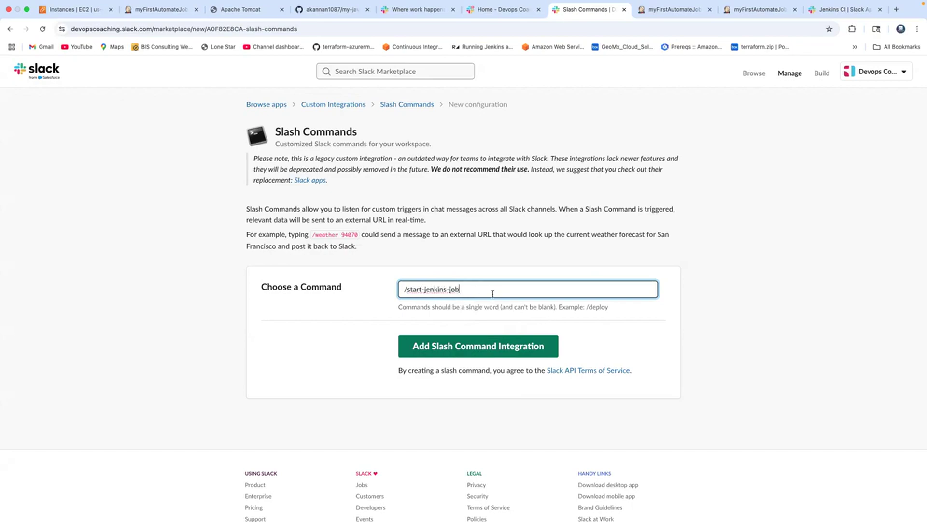
# Change the command name to /start-my-job and try to add the slash command integration
pyautogui.tripleClick(477, 289)
pyautogui.doubleClick(436, 288)
pyautogui.write('my')
pyautogui.click(440, 347)
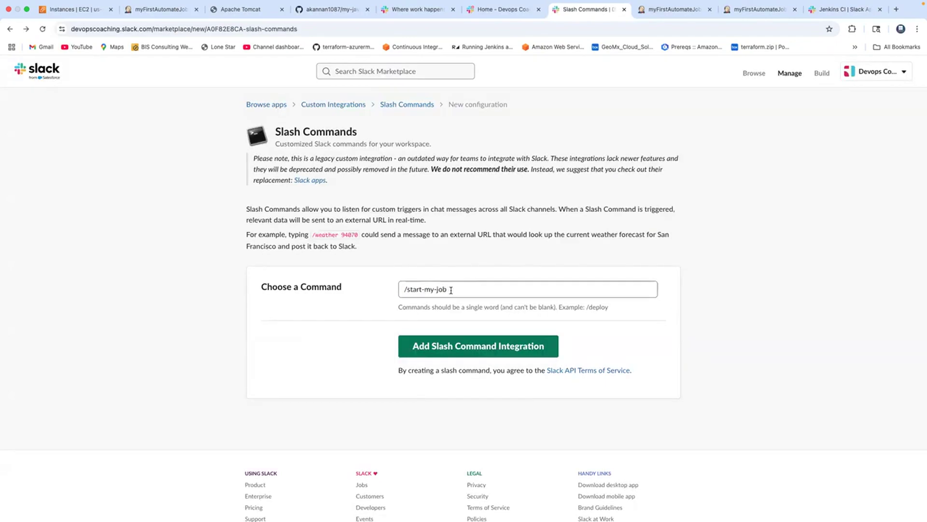
# Remove "my" from the command name and add the slash command integration
pyautogui.click(434, 289)
pyautogui.press('BackSpace')
pyautogui.press('BackSpace')
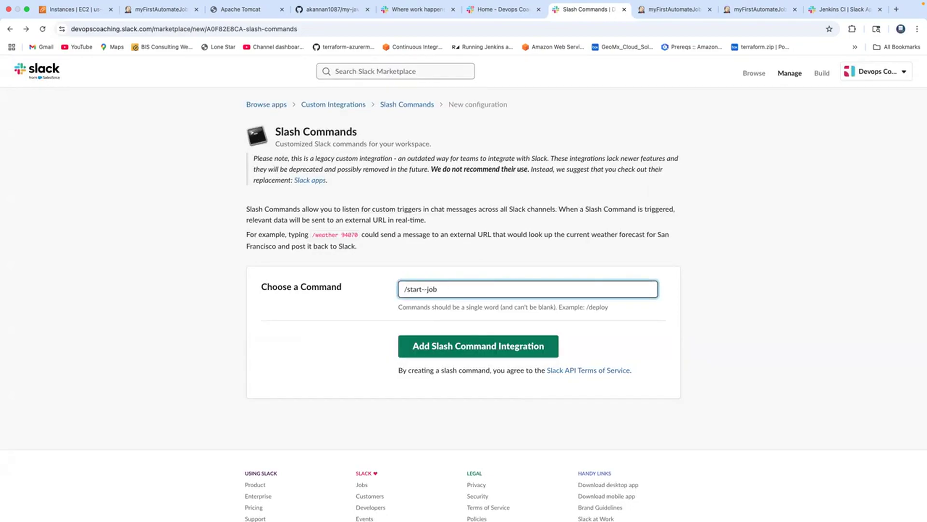
pyautogui.click(459, 346)
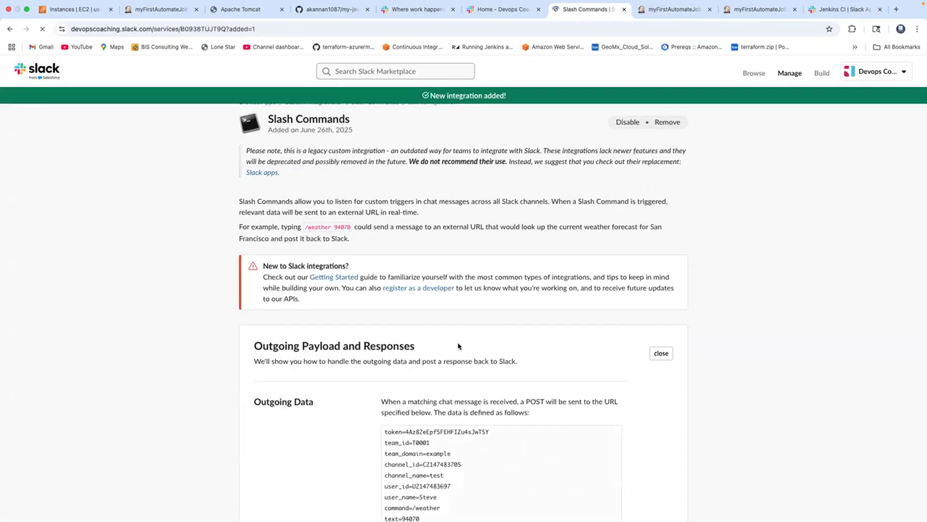
# Switch to Jenkins, open the Triggers configuration of myFirstAutomateJob and mark the job path in the remote build URL pattern
pyautogui.scroll(-8, 478, 225)
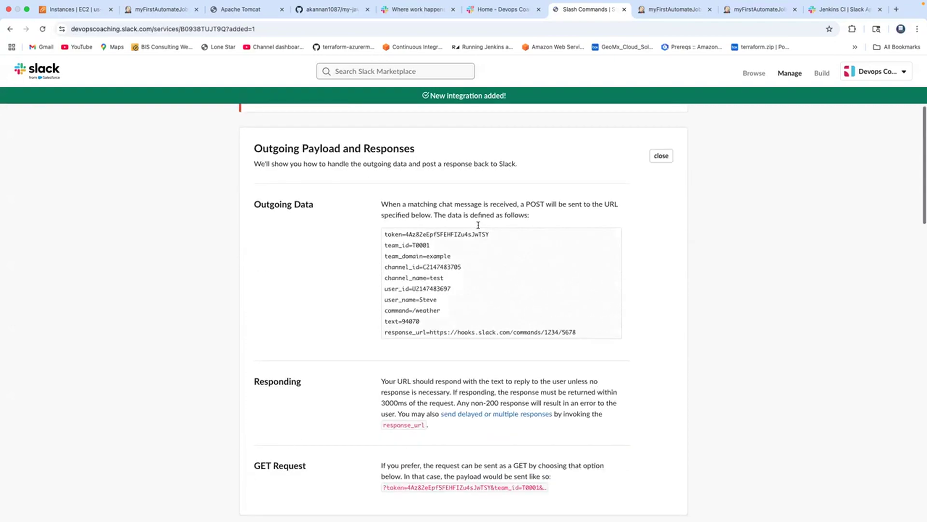
pyautogui.scroll(-1, 479, 227)
pyautogui.scroll(-2, 478, 228)
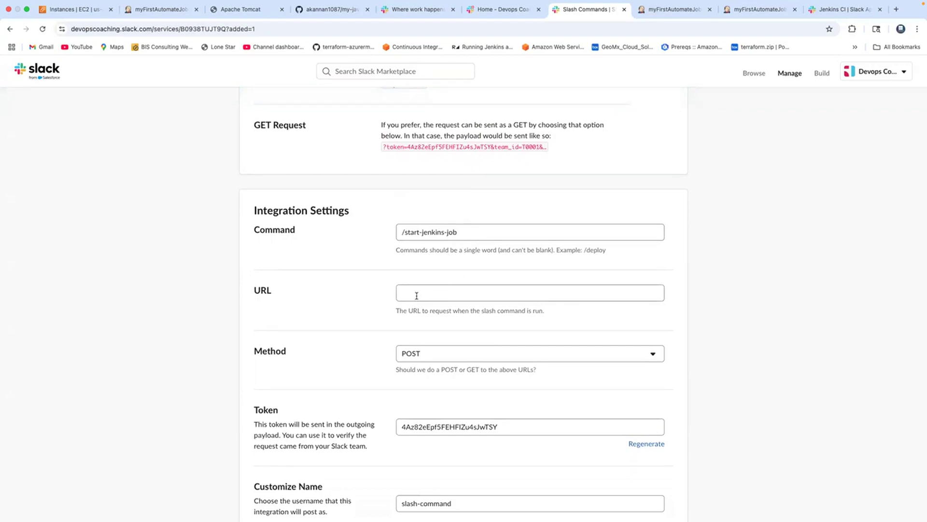
pyautogui.click(176, 10)
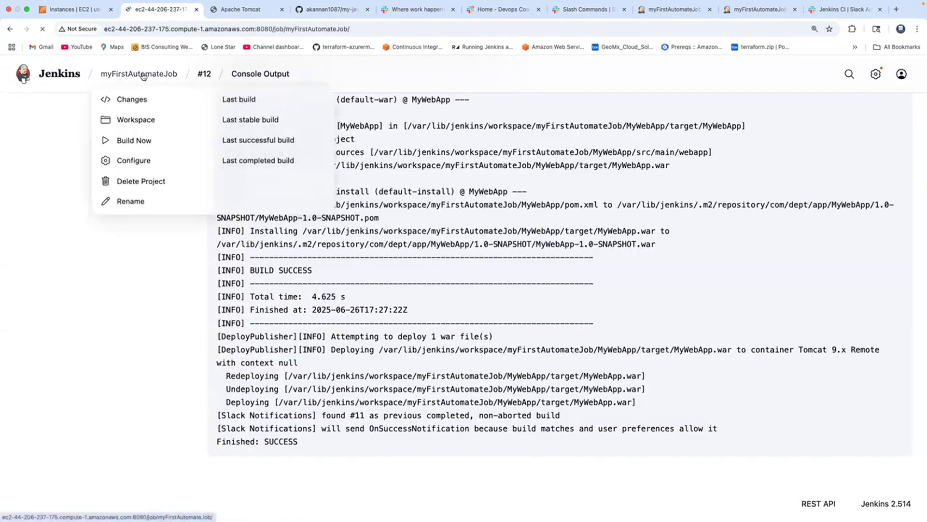
pyautogui.click(165, 74)
pyautogui.click(46, 195)
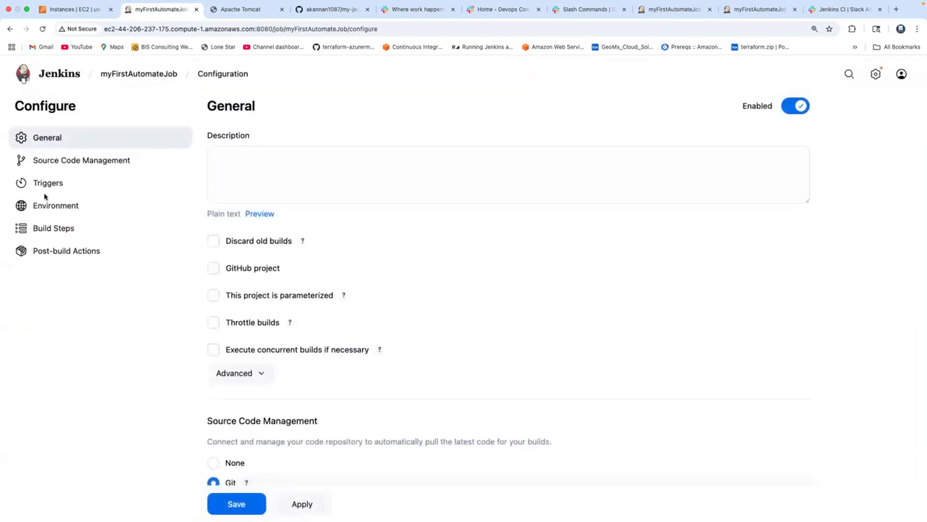
pyautogui.click(50, 186)
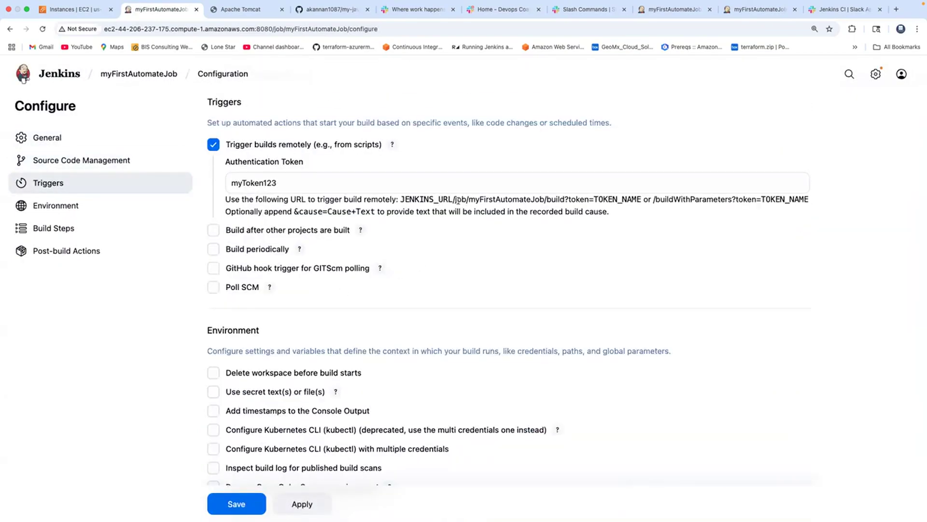
pyautogui.moveTo(454, 199); pyautogui.dragTo(588, 199)
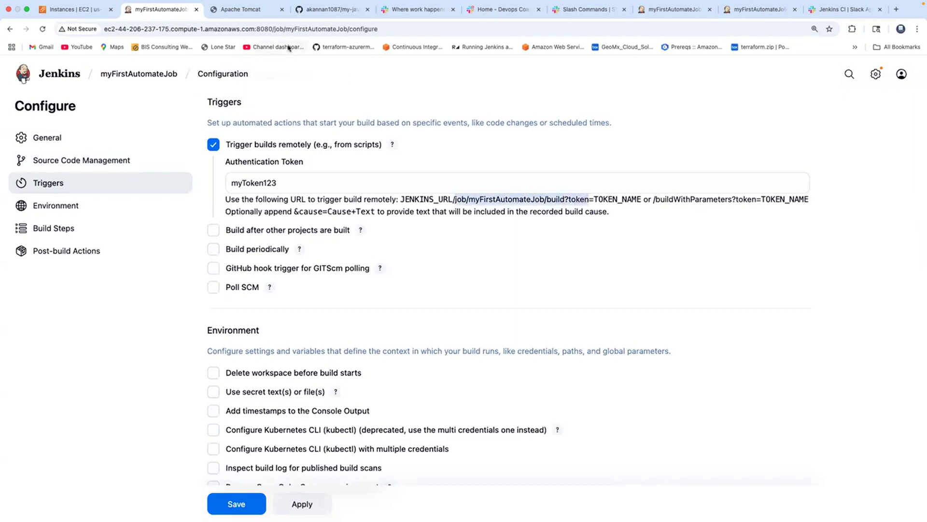
# Copy the myFirstAutomateJob address up to the slash before configure and paste it as the Slack slash command's request URL
pyautogui.click(391, 30)
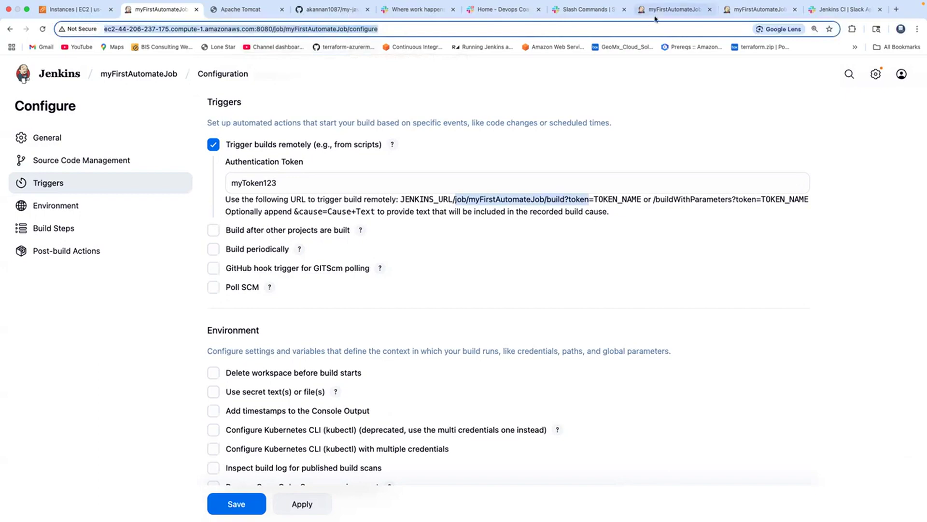
pyautogui.click(406, 31)
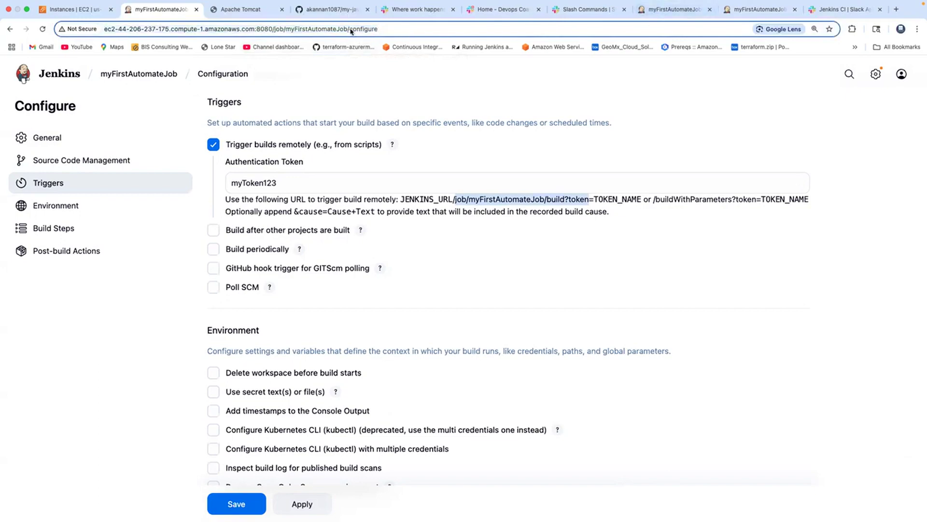
pyautogui.moveTo(350, 30); pyautogui.dragTo(101, 37)
pyautogui.press('super+c')
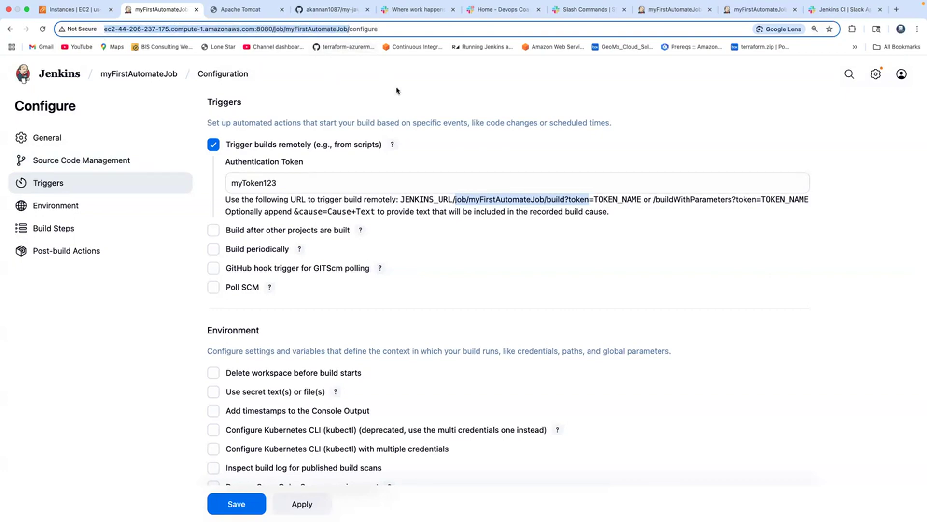
pyautogui.click(584, 13)
pyautogui.click(462, 292)
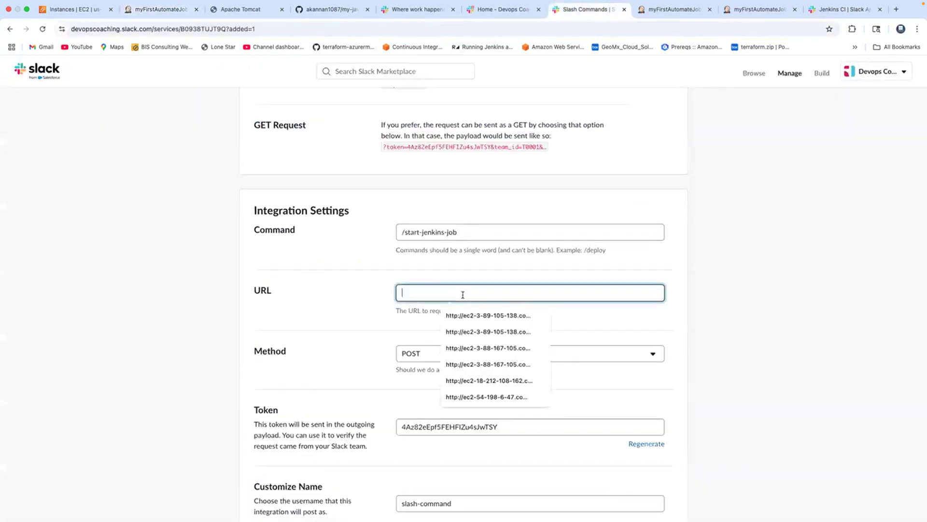
pyautogui.press('super+v')
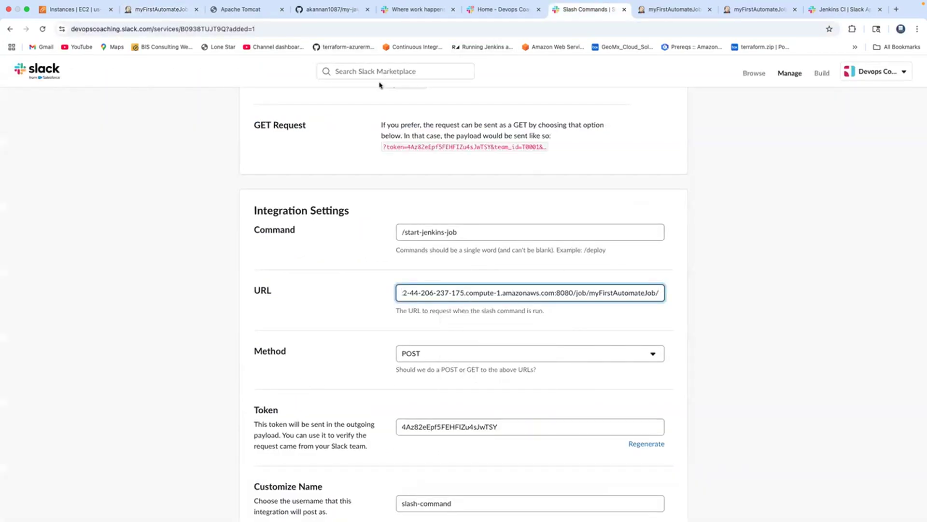
# Append build?token= copied from the Jenkins trigger URL pattern to the slash command's request URL, followed by the job's authentication token
pyautogui.click(186, 10)
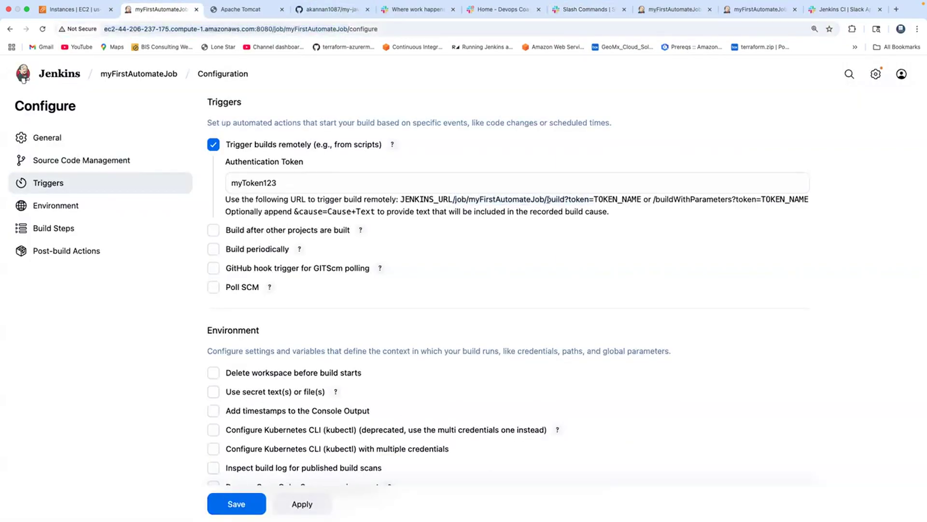
pyautogui.moveTo(548, 199); pyautogui.dragTo(594, 199)
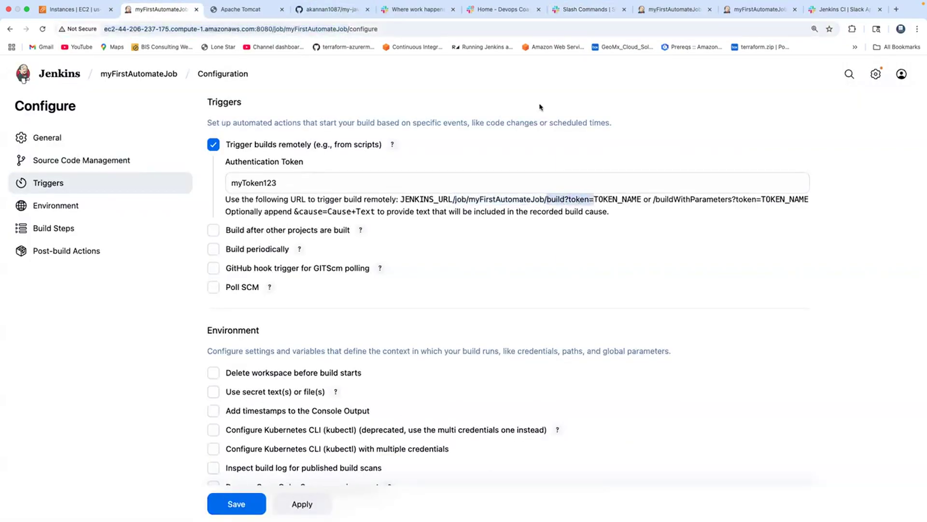
pyautogui.click(584, 10)
pyautogui.write('my')
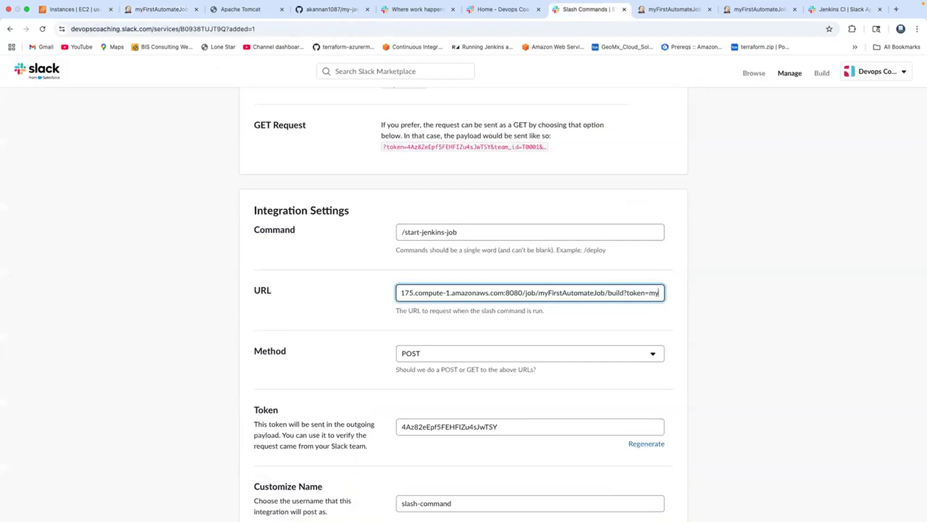
pyautogui.write('Token123')
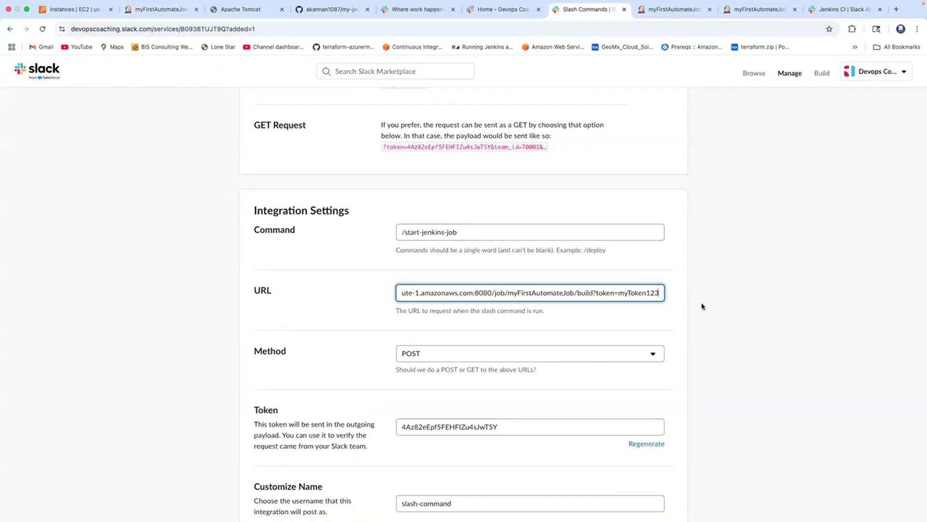
# Set the slash command's request method to GET
pyautogui.scroll(-3, 702, 306)
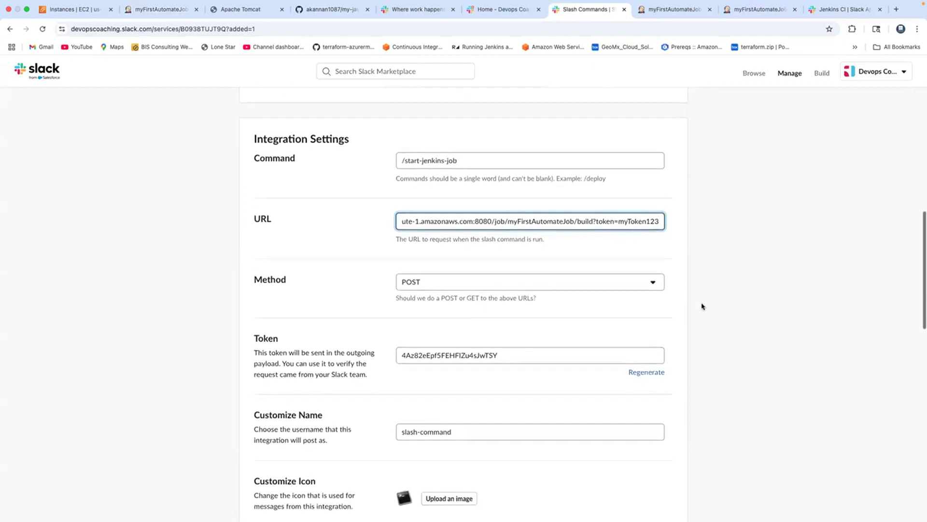
pyautogui.click(652, 286)
pyautogui.click(630, 292)
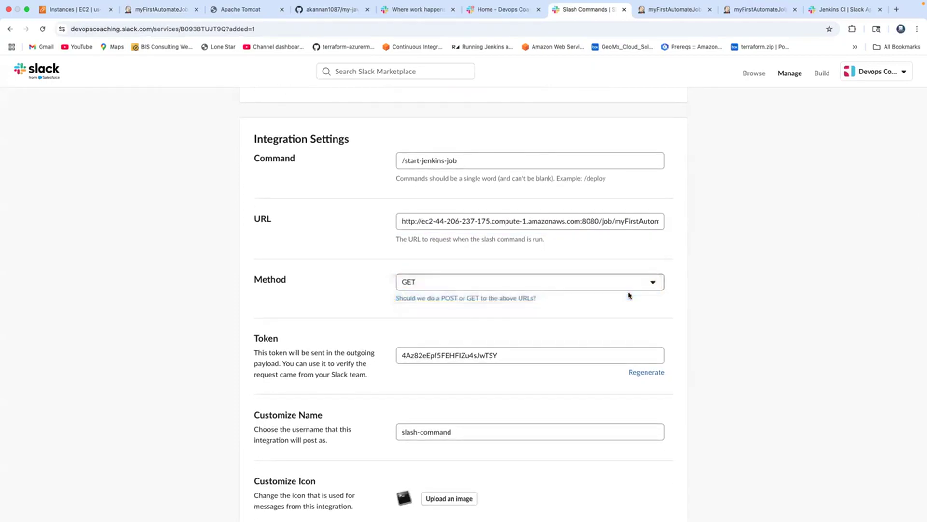
# Enable showing the slash command in the autocomplete list
pyautogui.scroll(-5, 724, 289)
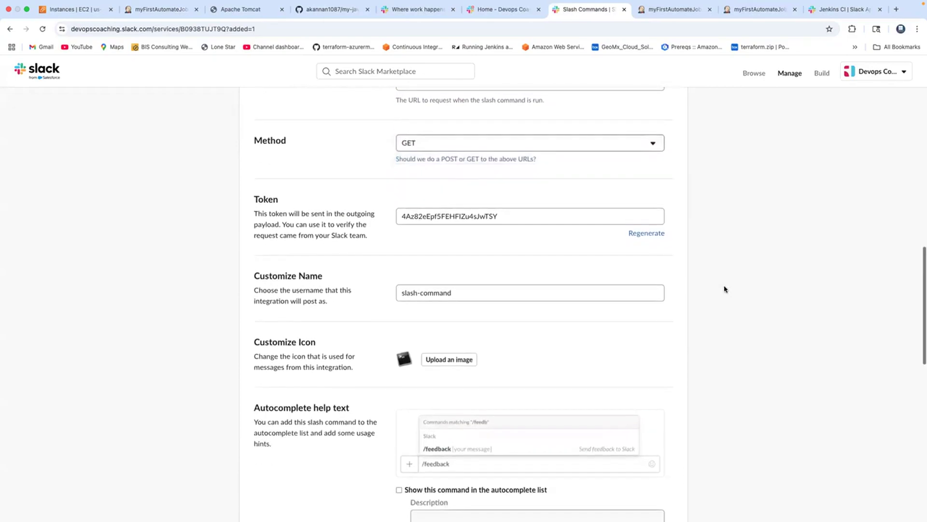
pyautogui.scroll(-7, 724, 289)
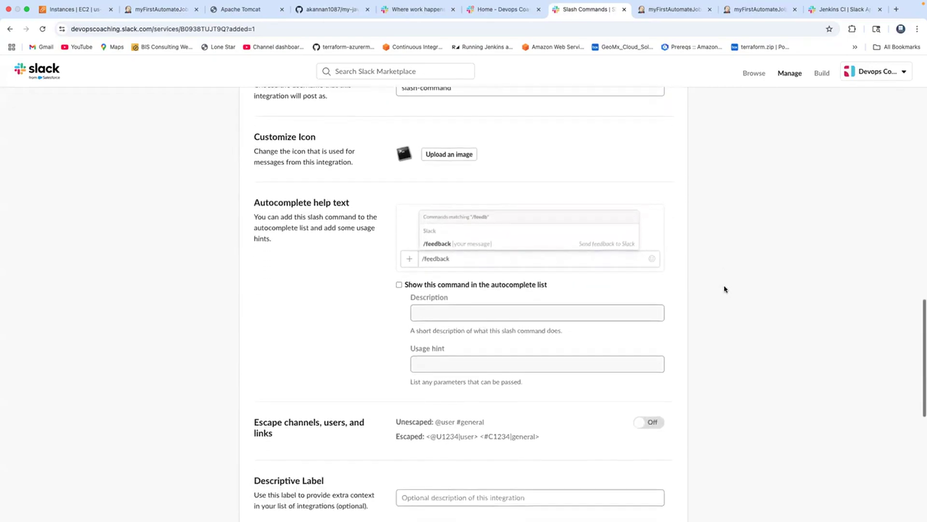
pyautogui.scroll(-1, 725, 289)
pyautogui.click(399, 262)
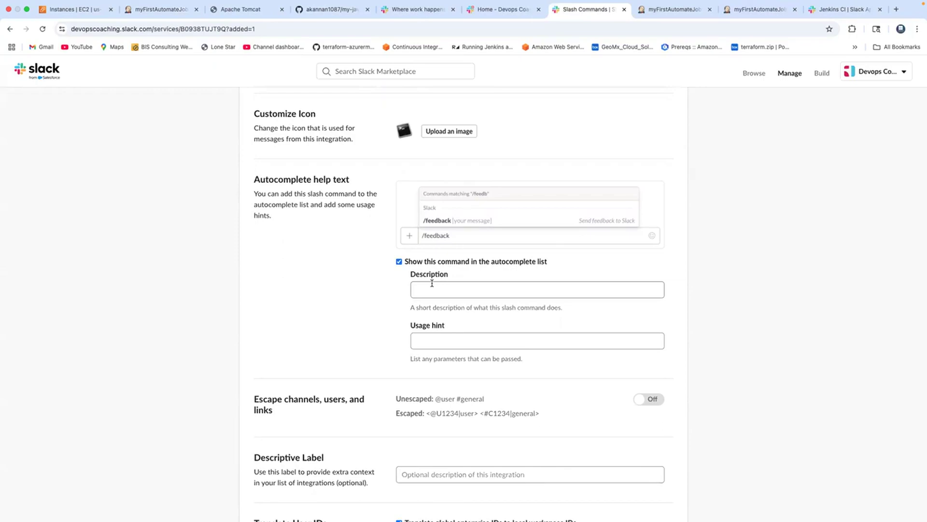
pyautogui.scroll(10, 385, 288)
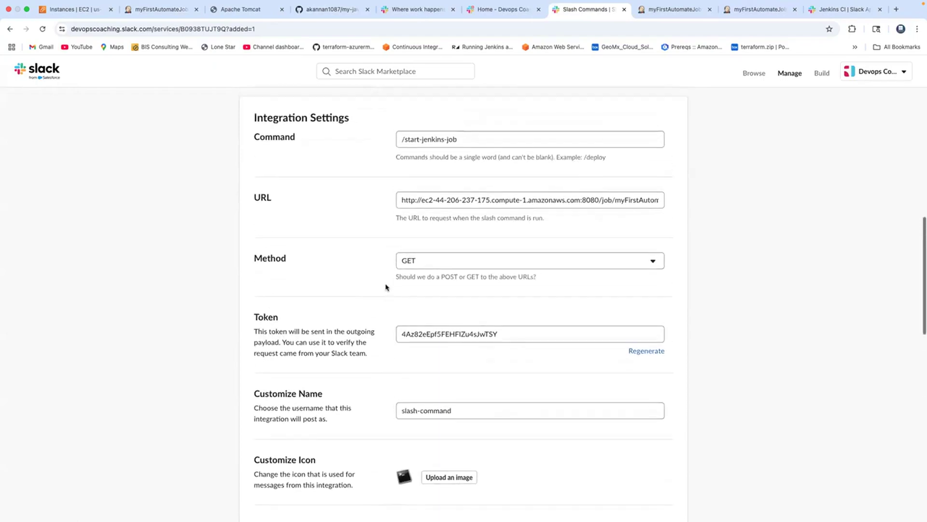
pyautogui.scroll(-15, 513, 253)
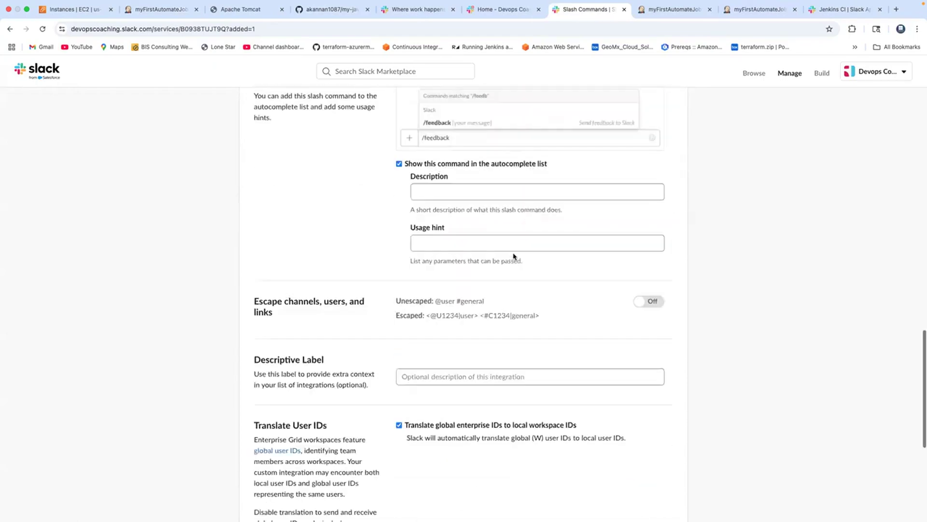
pyautogui.scroll(5, 514, 256)
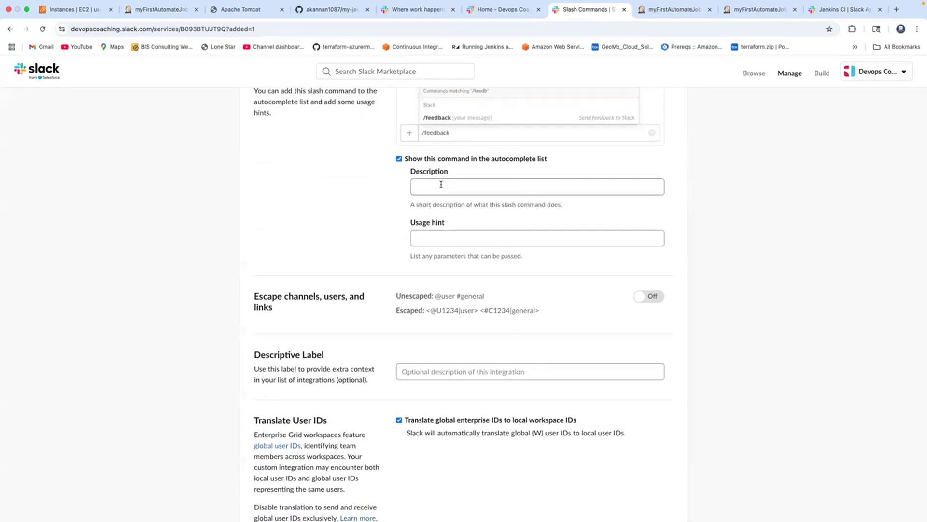
# Set the autocomplete description to "added by coach ak june 2025" and the usage hint to "added by coach ak"
pyautogui.click(441, 184)
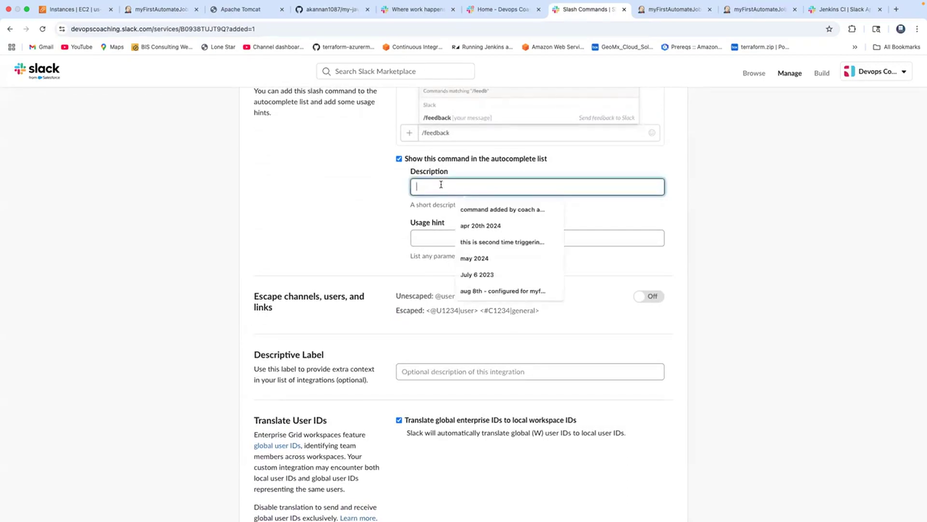
pyautogui.write('add')
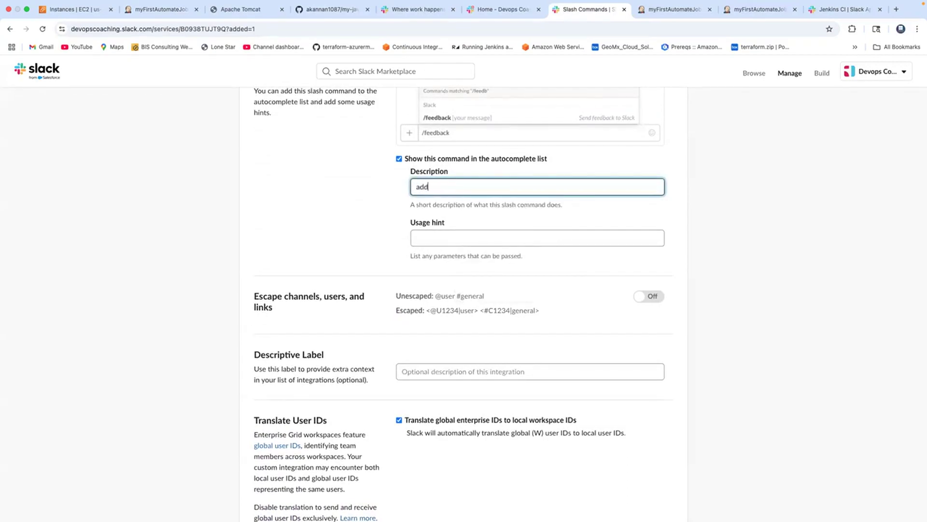
pyautogui.write('ed by coach ak june 2025')
pyautogui.click(457, 235)
pyautogui.click(464, 259)
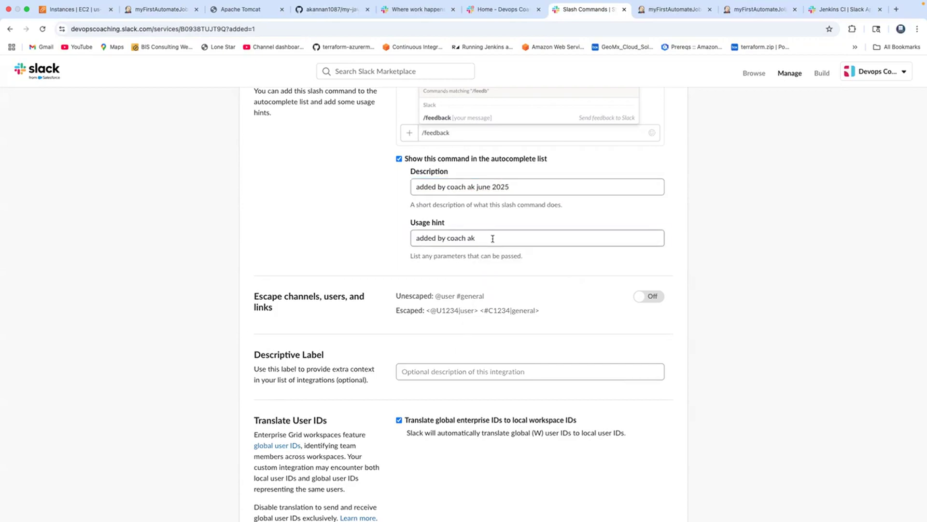
# Save the slash command integration and review its saved settings
pyautogui.scroll(-3, 490, 244)
pyautogui.scroll(-2, 493, 242)
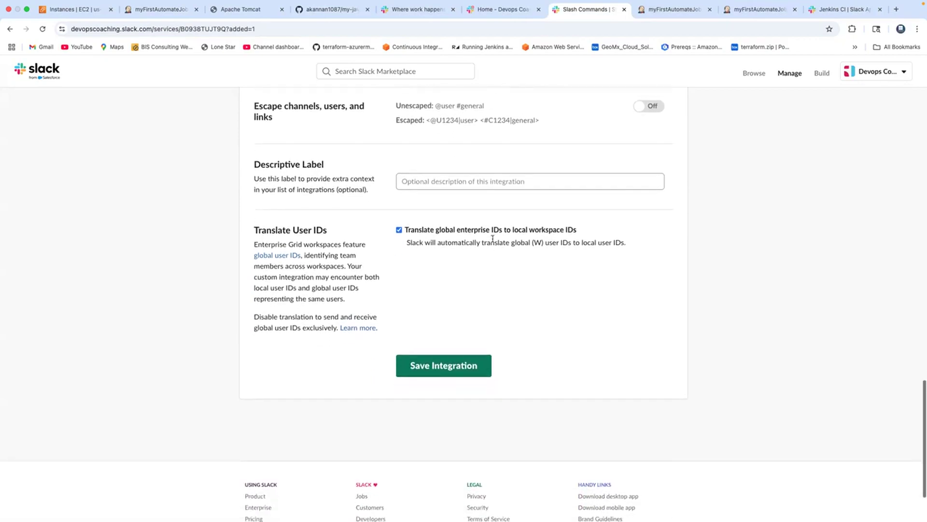
pyautogui.click(452, 363)
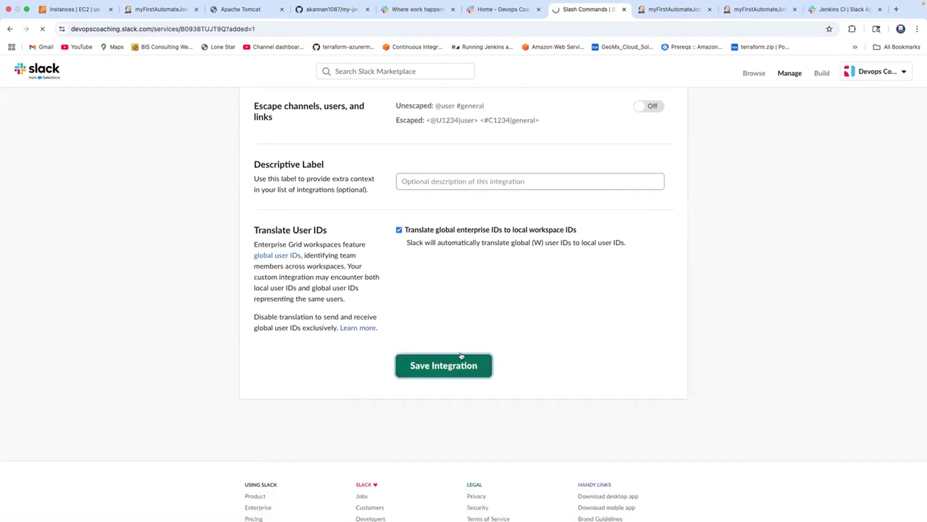
pyautogui.scroll(-8, 533, 269)
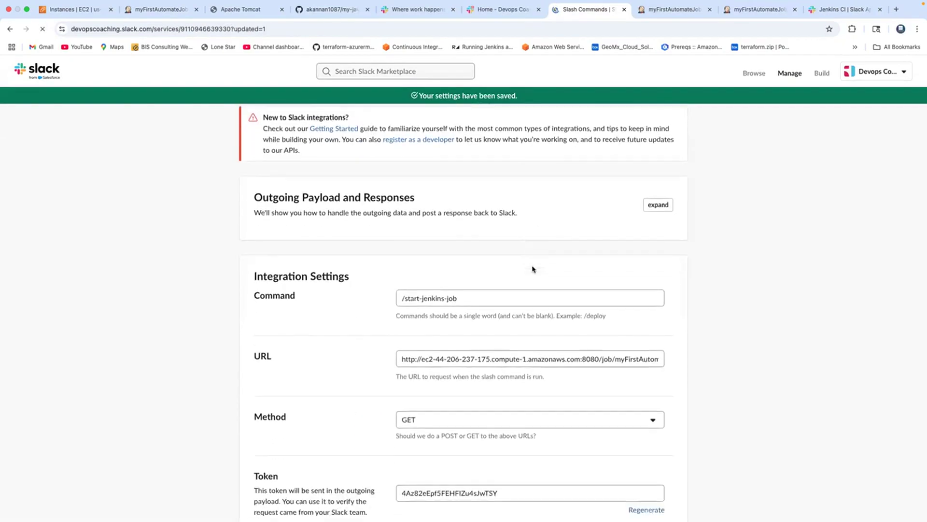
pyautogui.scroll(8, 533, 269)
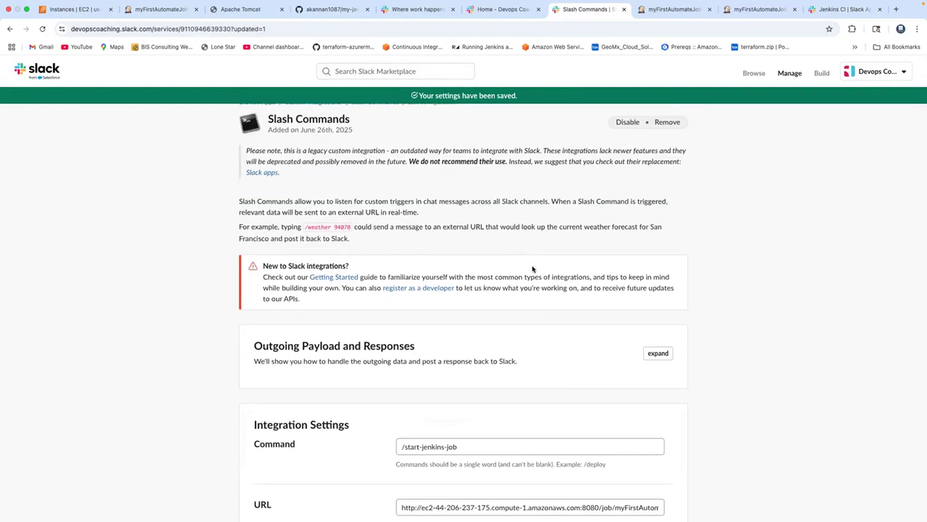
pyautogui.scroll(-1, 533, 269)
pyautogui.scroll(-3, 533, 269)
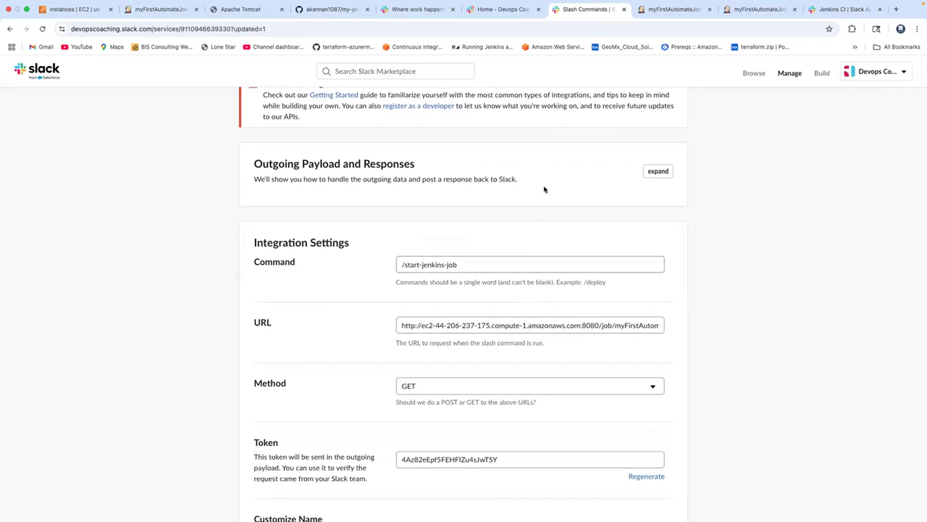
# Switch to the Slack workspace and open the learn-devops-60-days channel
pyautogui.tripleClick(468, 265)
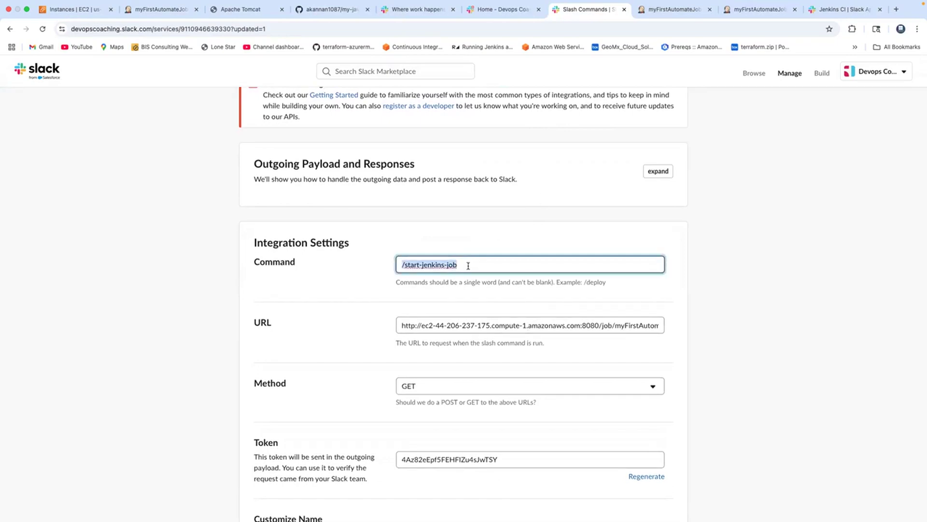
pyautogui.click(511, 11)
pyautogui.scroll(-2, 127, 270)
pyautogui.click(94, 339)
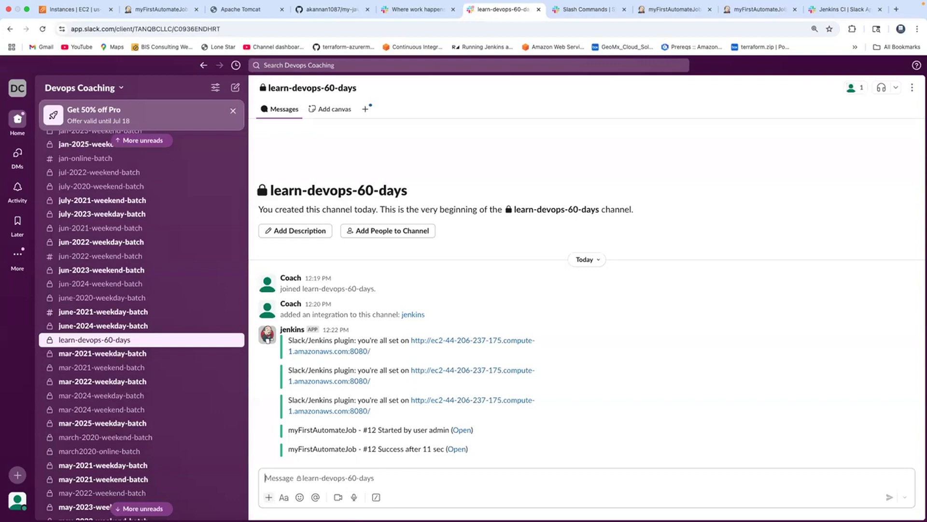
# Send the custom /start-jenkins-job slash command in the learn-devops-60-days channel
pyautogui.write('/')
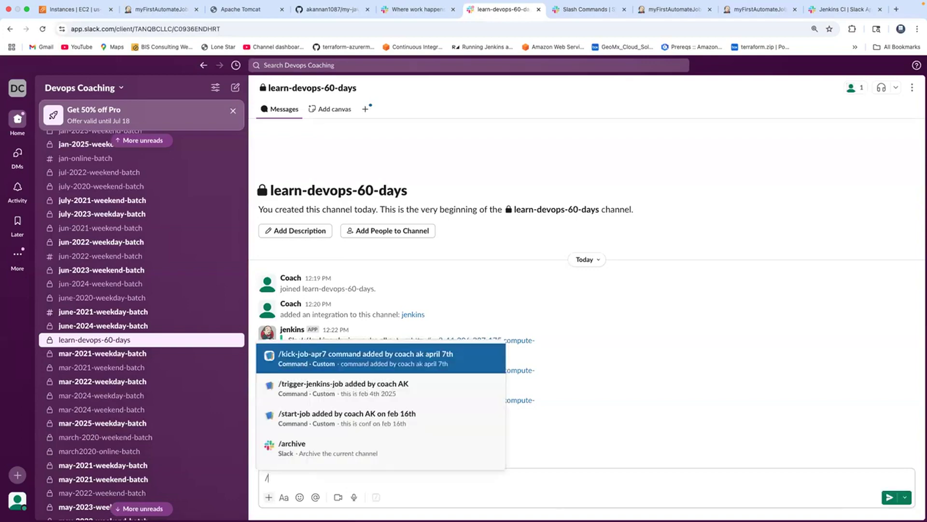
pyautogui.write('star')
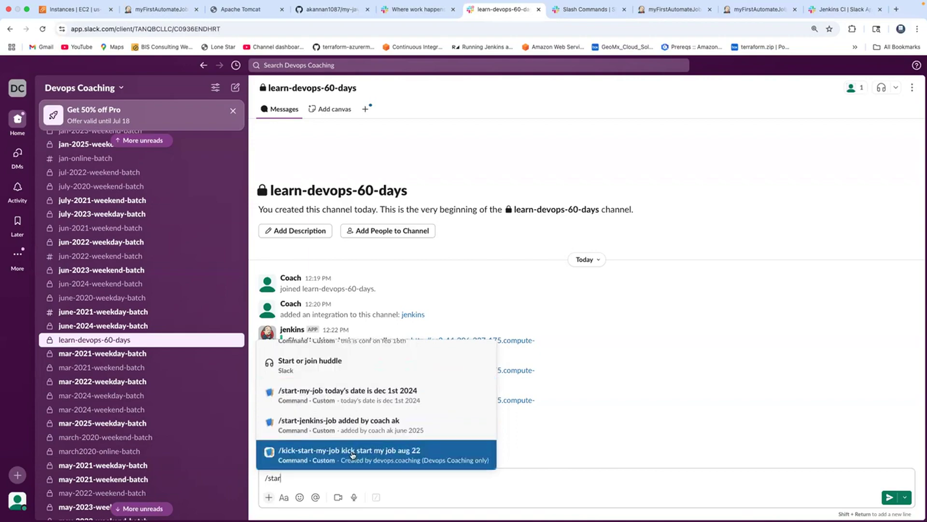
pyautogui.write('t')
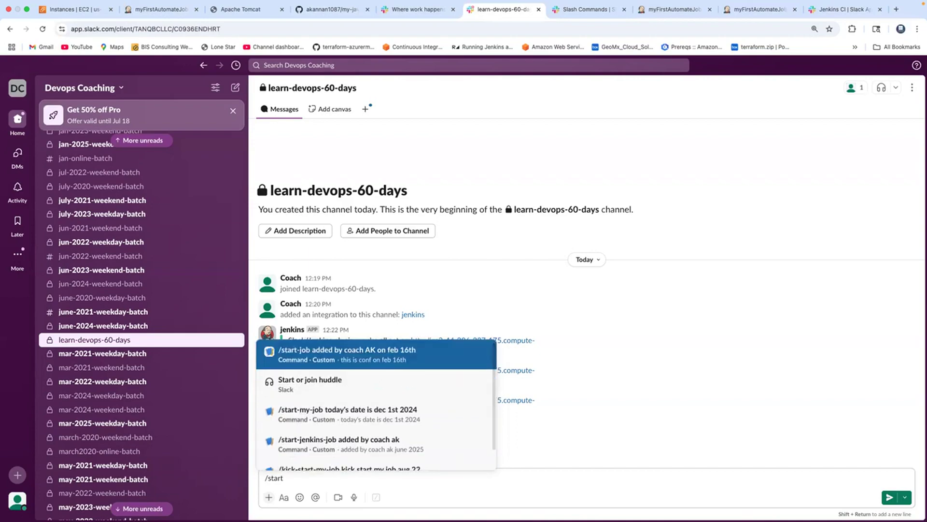
pyautogui.write('-je')
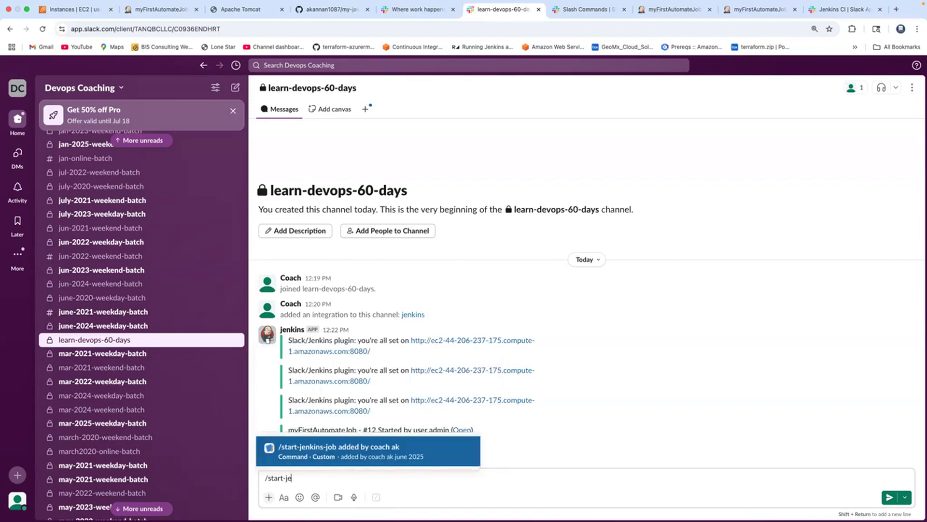
pyautogui.click(334, 454)
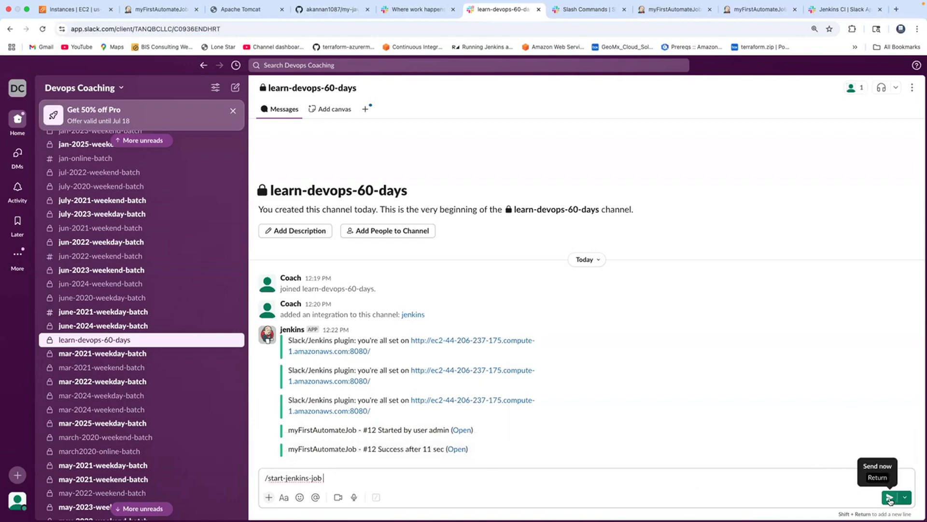
pyautogui.click(891, 500)
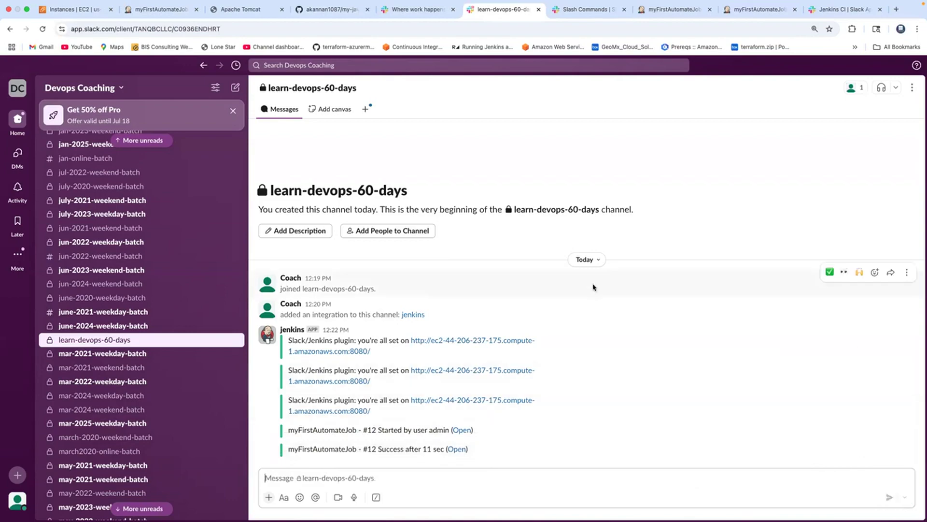
# Switch to Jenkins and check the running myFirstAutomateJob build's console output for its trigger source and final result
pyautogui.click(171, 15)
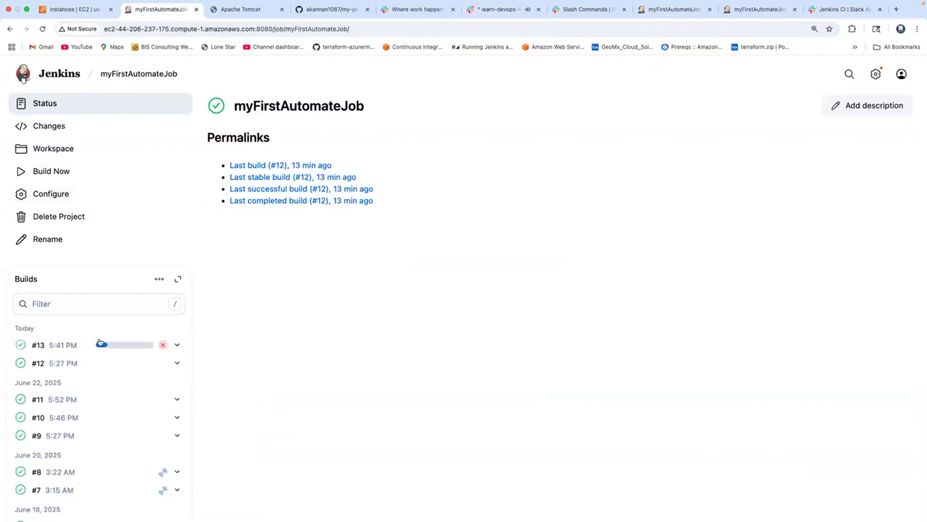
pyautogui.click(123, 344)
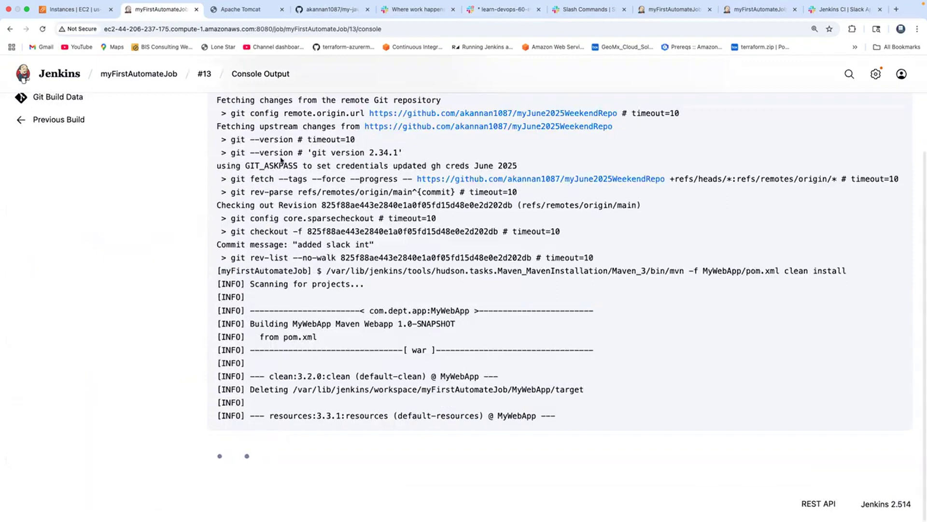
pyautogui.scroll(5, 232, 145)
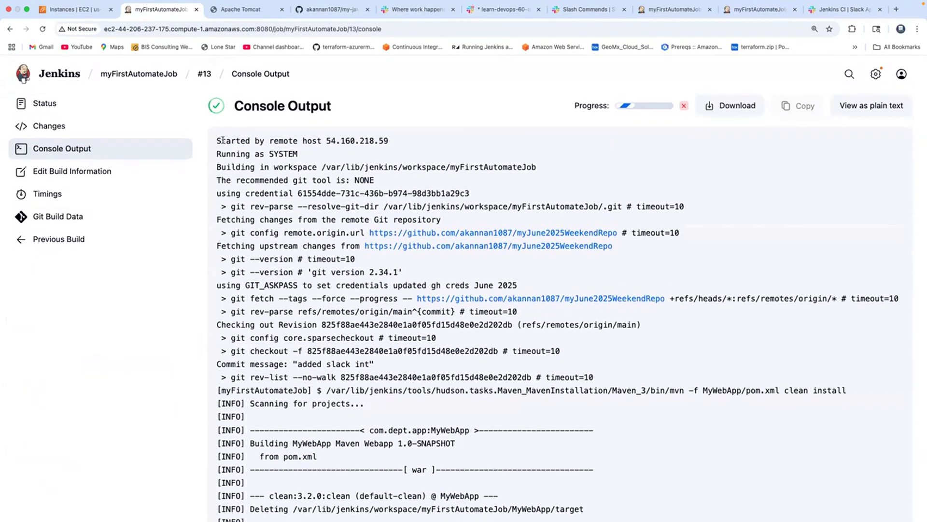
pyautogui.moveTo(218, 140); pyautogui.dragTo(392, 143)
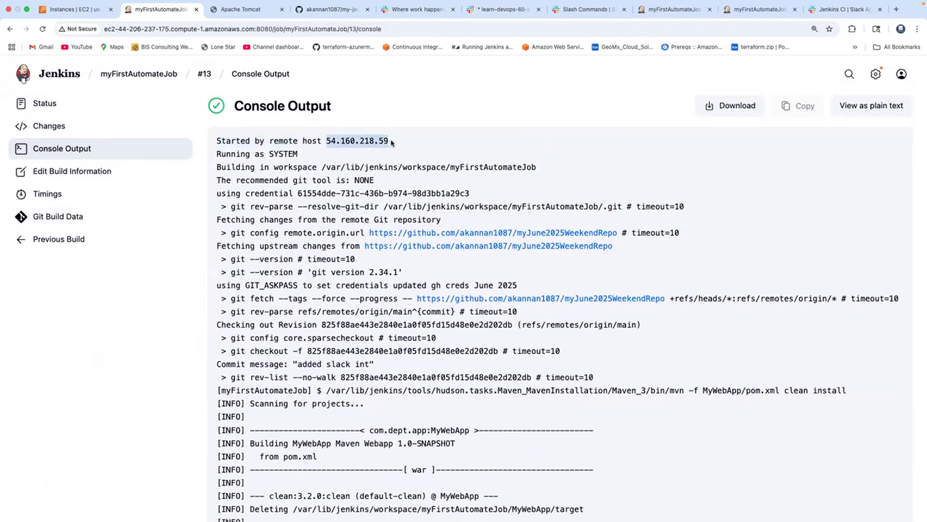
pyautogui.scroll(-10, 392, 143)
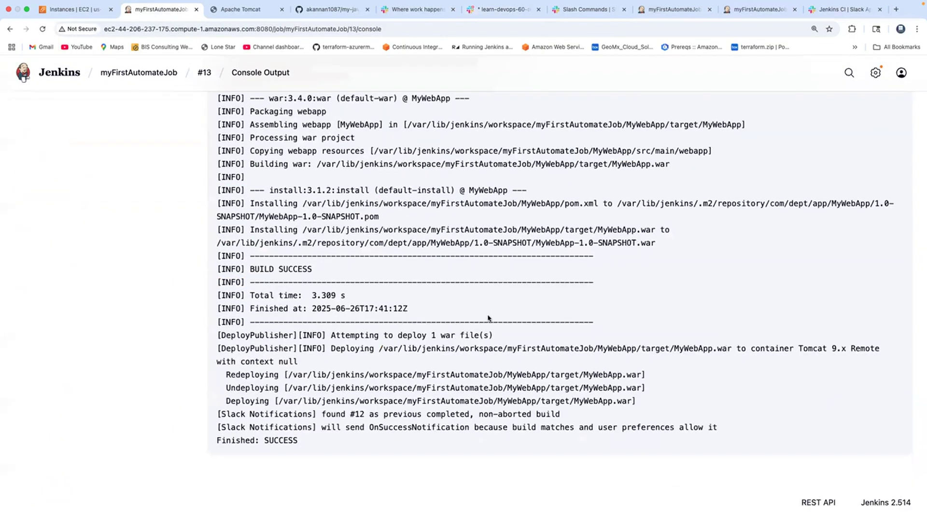
pyautogui.press('super+Left')
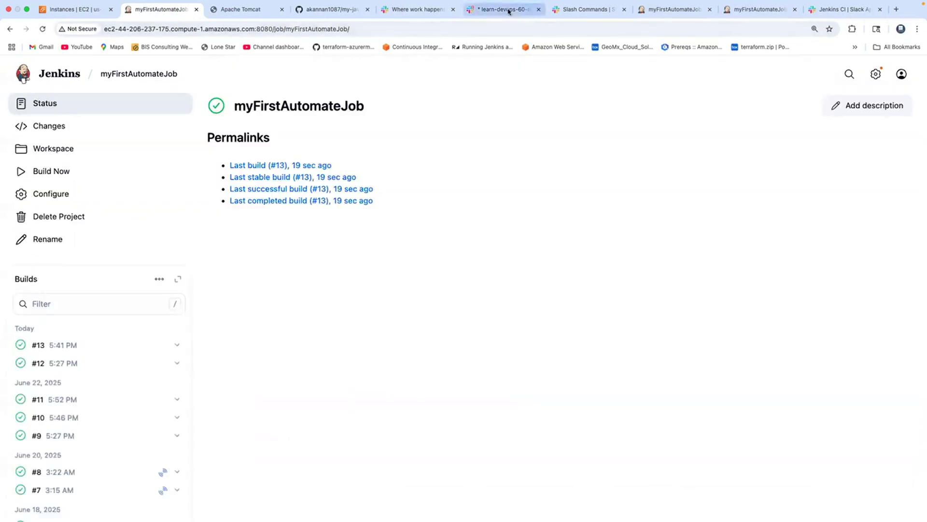
# Return to the Slack channel and compare who started the last two myFirstAutomateJob builds in the Jenkins notifications
pyautogui.click(504, 9)
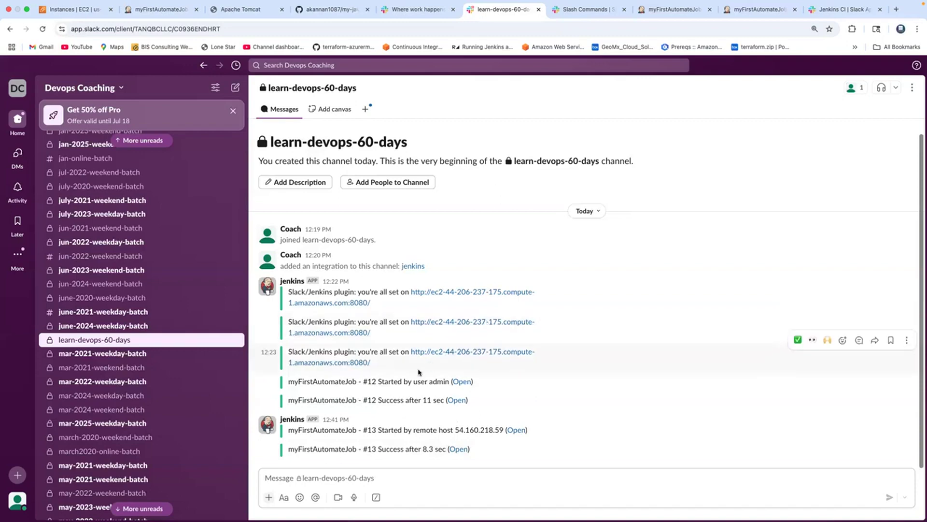
pyautogui.moveTo(404, 381); pyautogui.dragTo(425, 379)
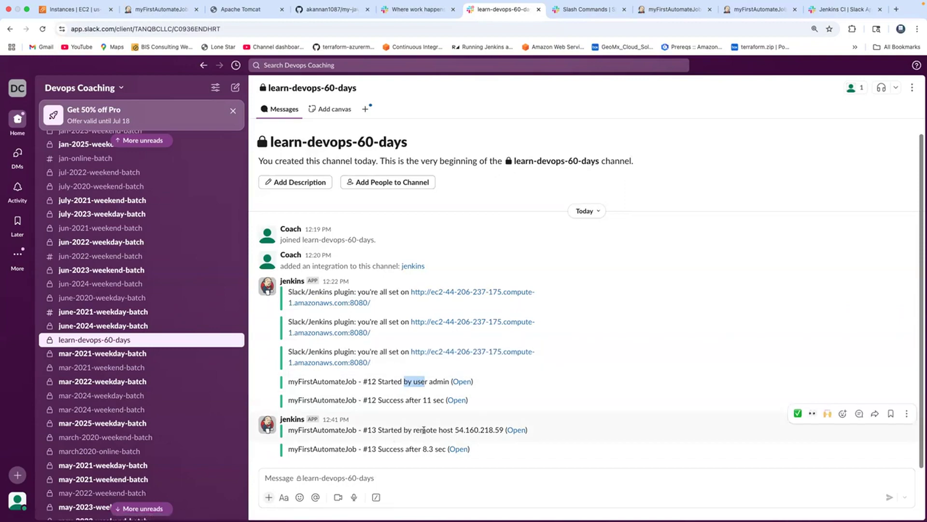
pyautogui.moveTo(418, 429); pyautogui.dragTo(460, 430)
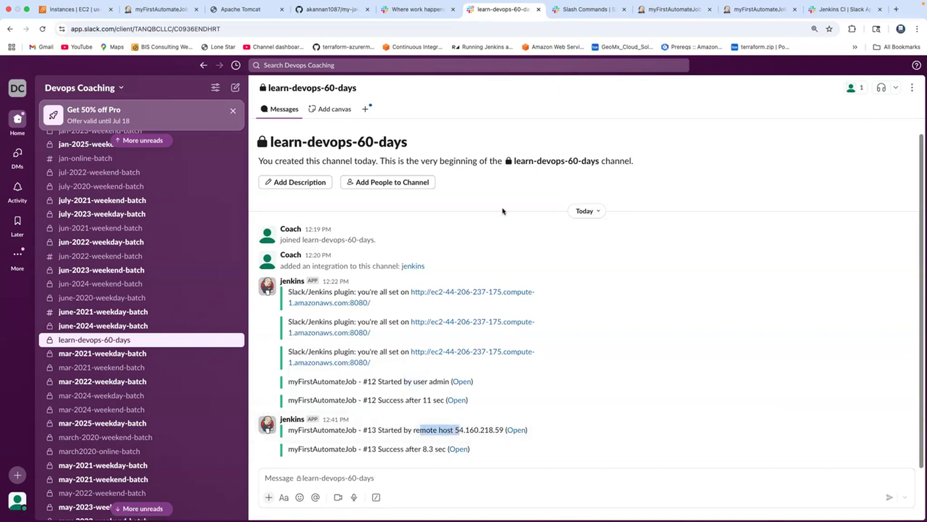
# Switch back to Jenkins and reload the myFirstAutomateJob page to check its build history
pyautogui.click(160, 10)
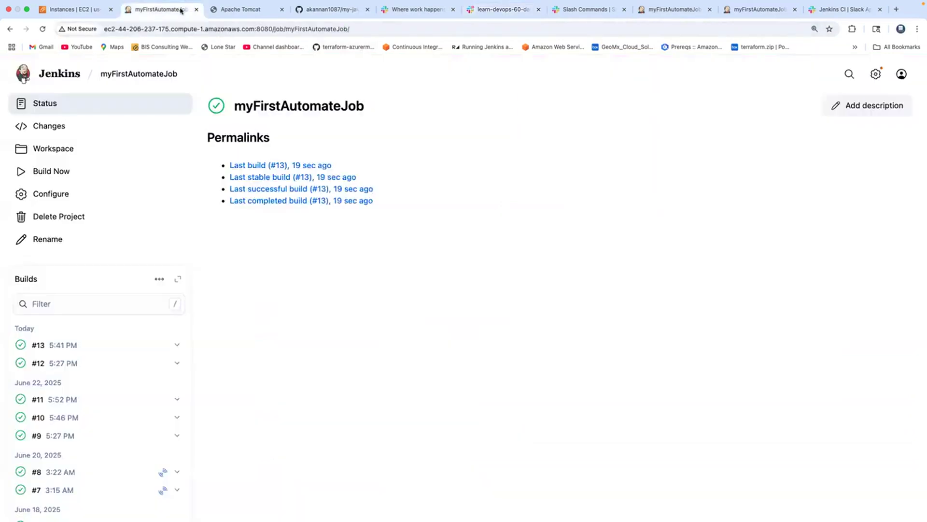
pyautogui.click(149, 80)
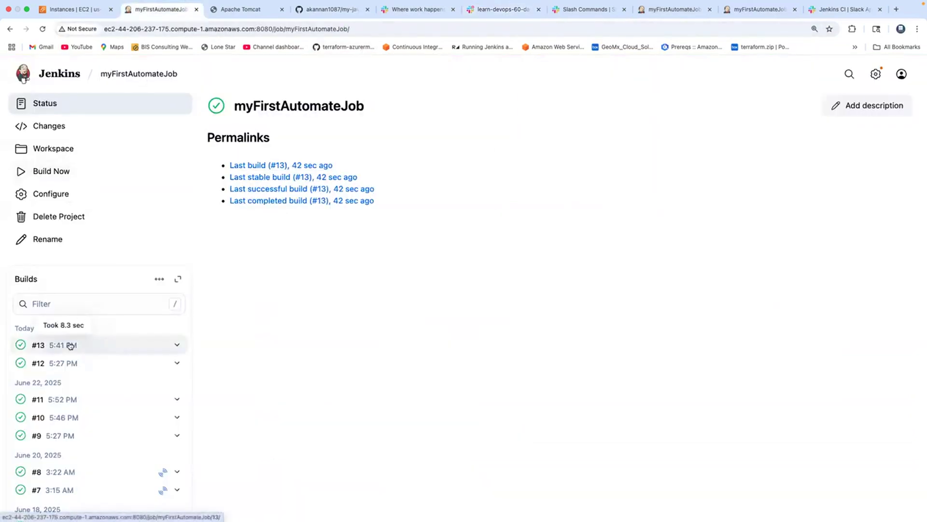